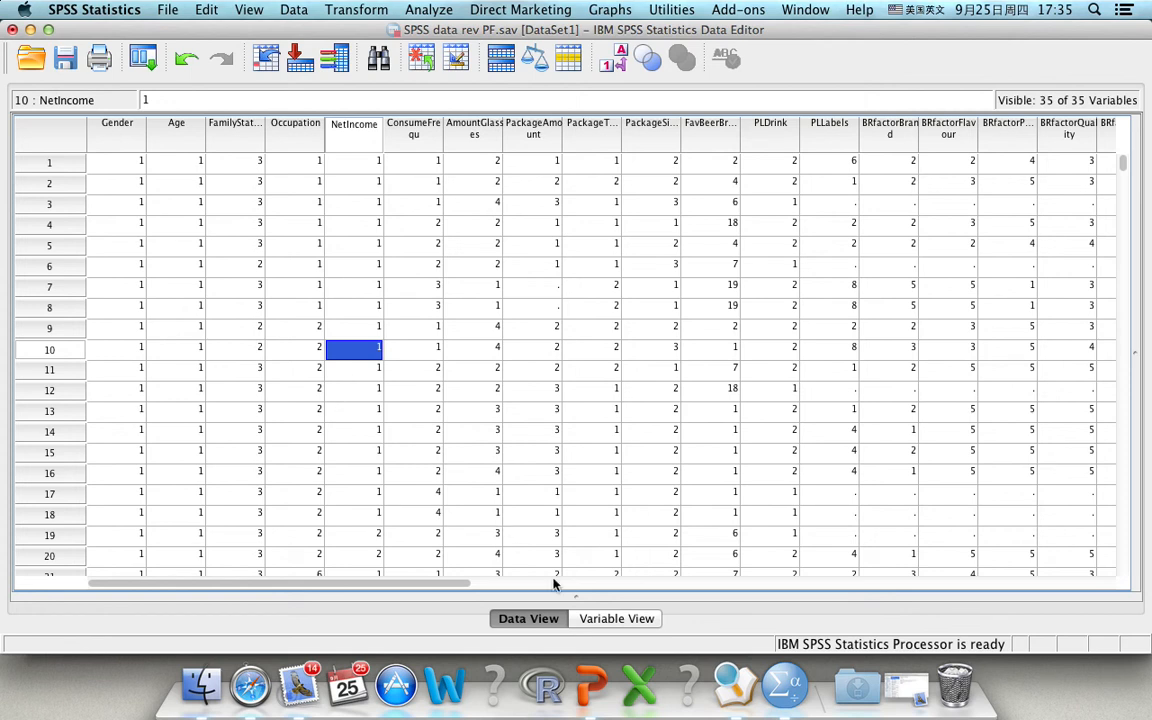
Switch the Data Editor to Variable View to show the variable definitions
left_click(604, 618)
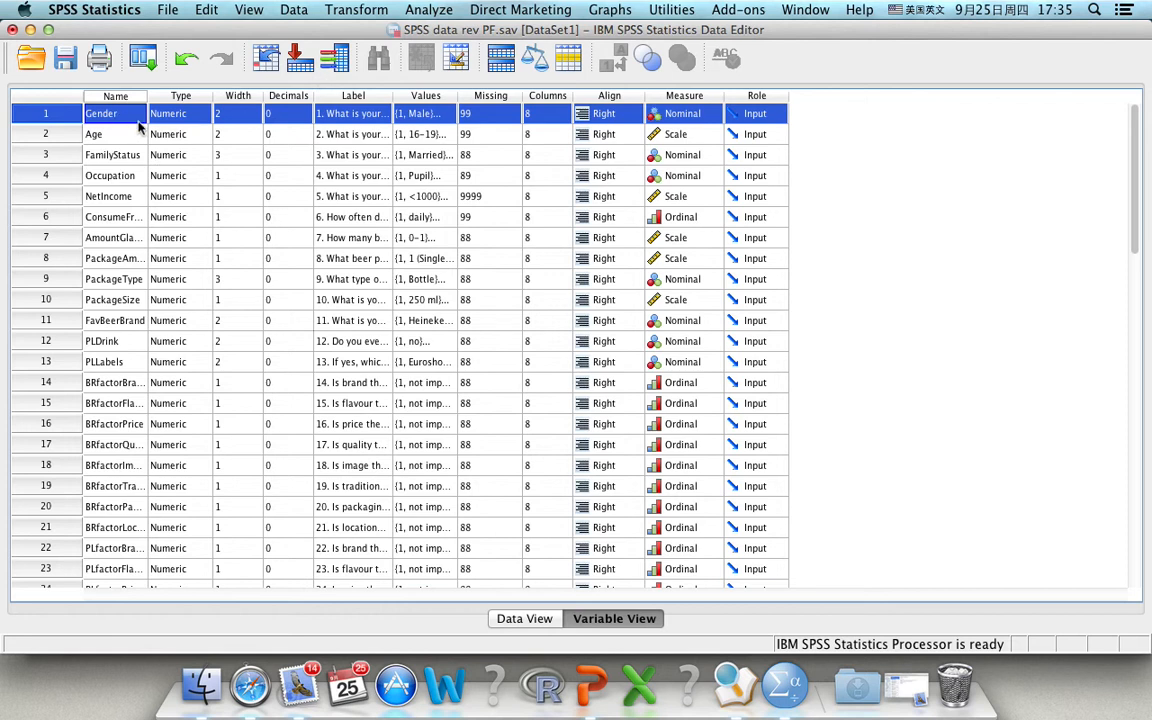
left_click(706, 113)
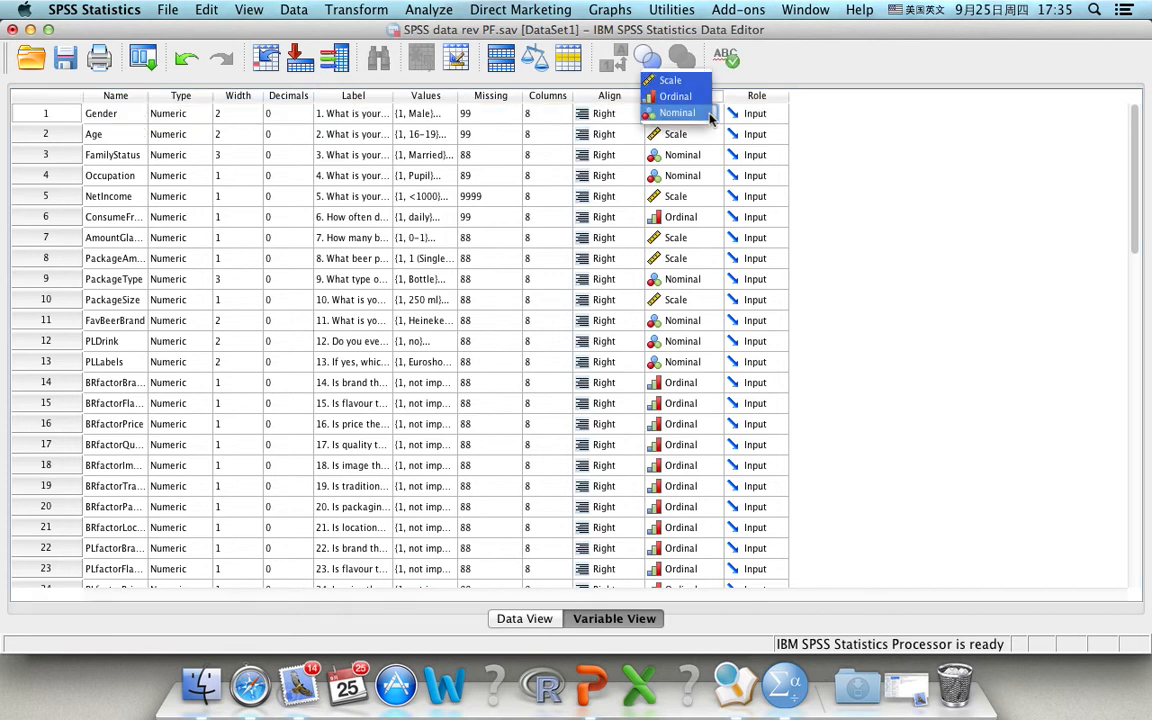
left_click(410, 113)
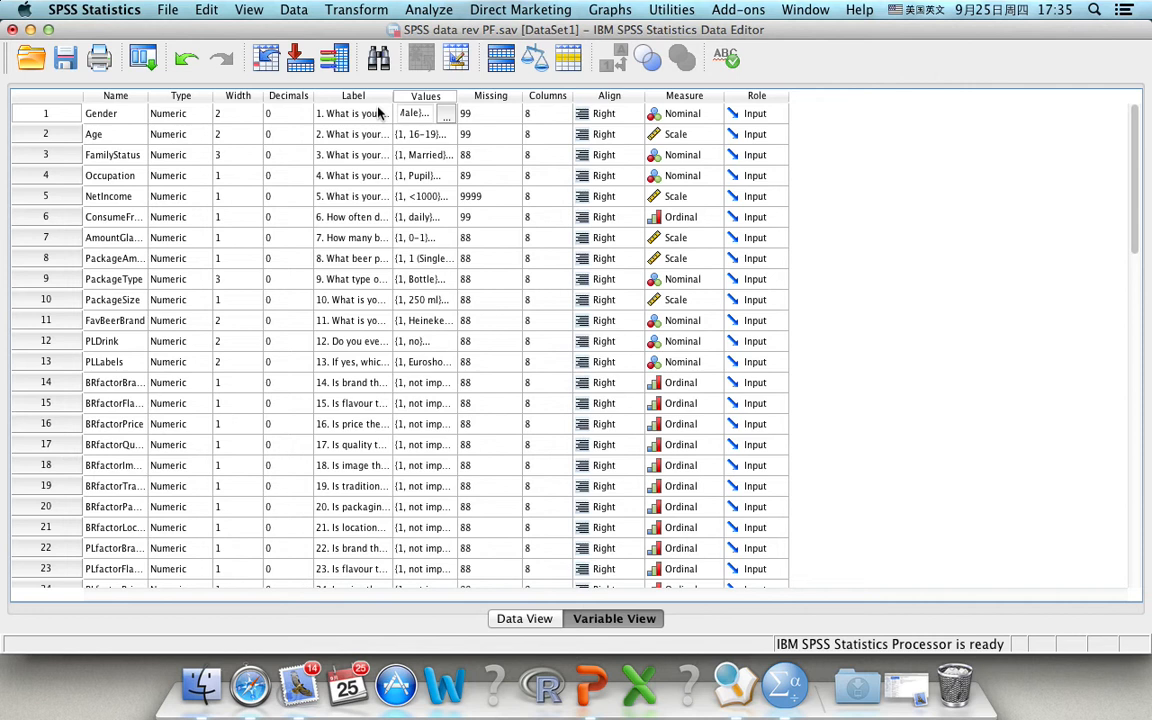
double_click(50, 113)
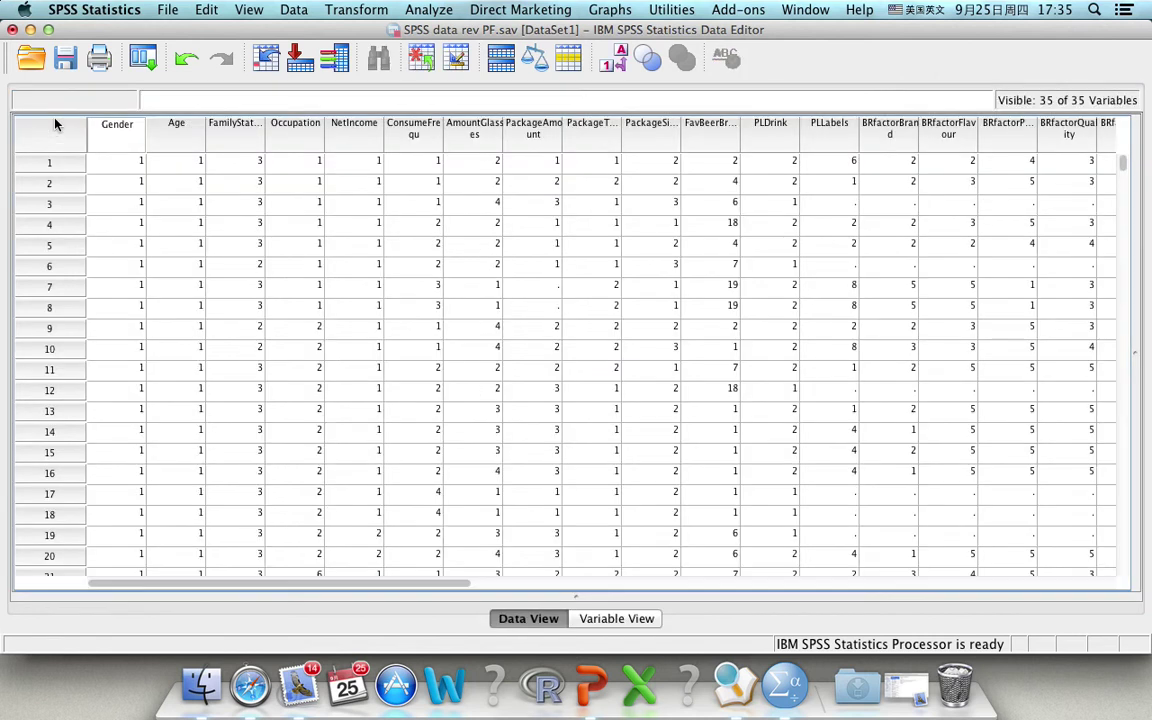
left_click(128, 203)
scroll(128, 210, "down", 20)
scroll(128, 210, "down", 20)
scroll(128, 210, "down", 20)
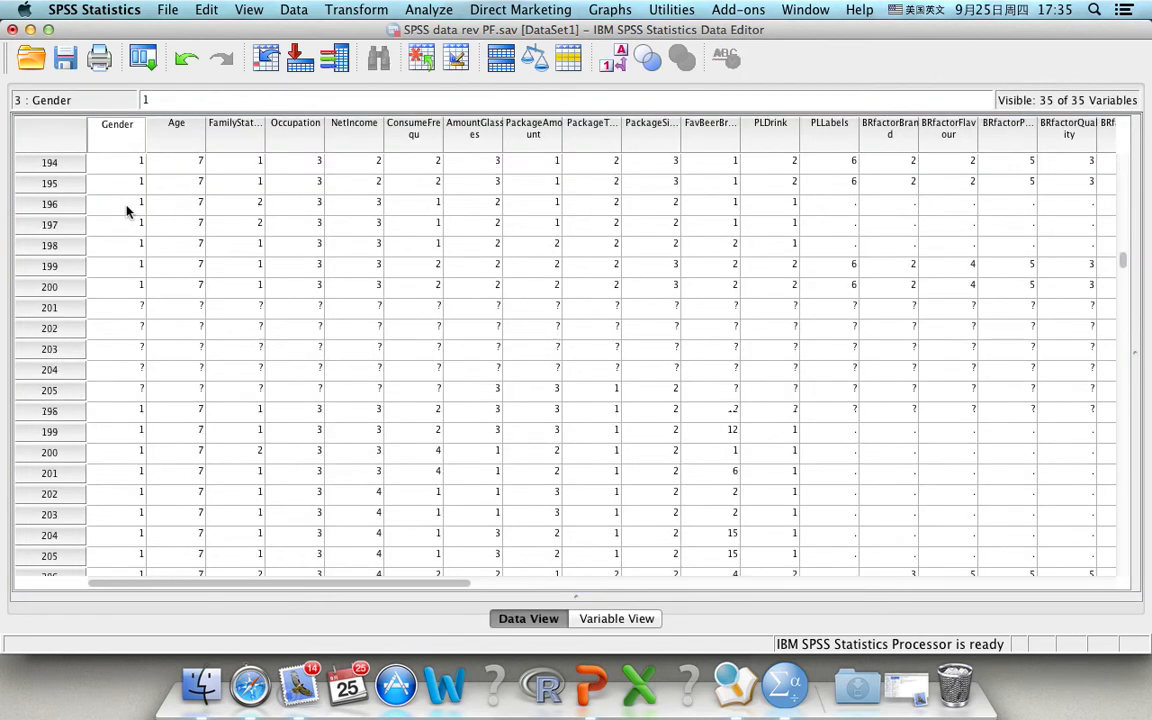
scroll(128, 210, "down", 15)
scroll(128, 210, "down", 10)
scroll(128, 210, "down", 15)
scroll(128, 210, "down", 5)
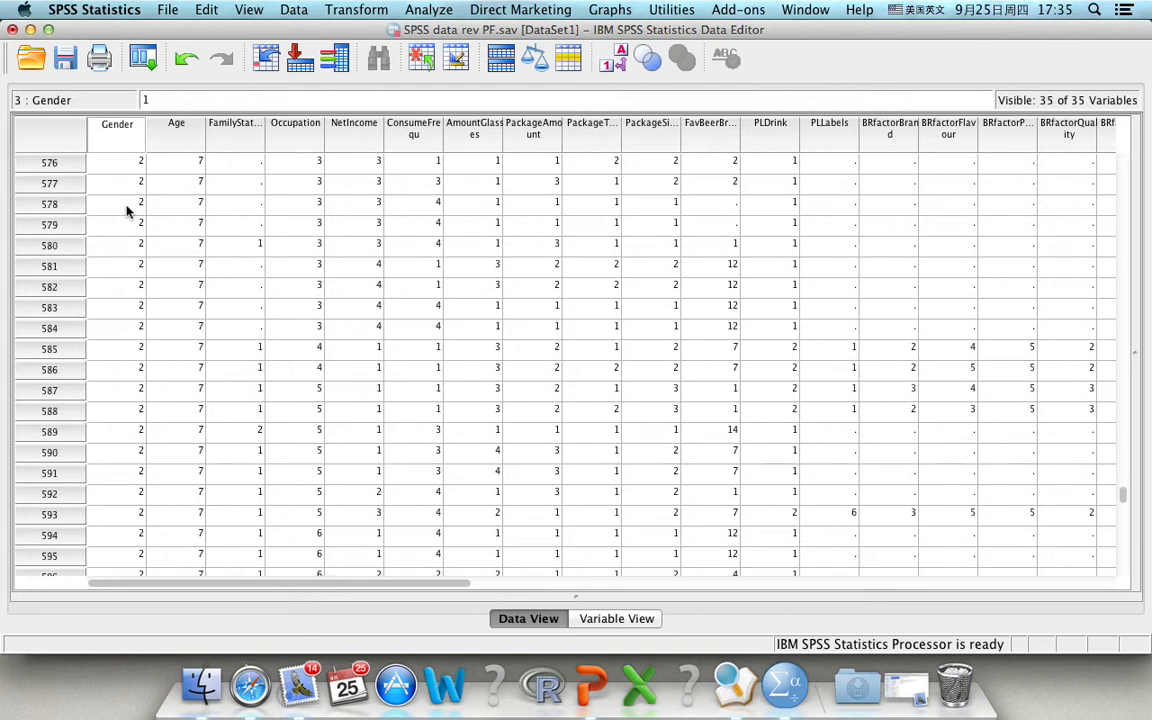
scroll(128, 210, "down", 5)
left_click(128, 203)
left_click(117, 124)
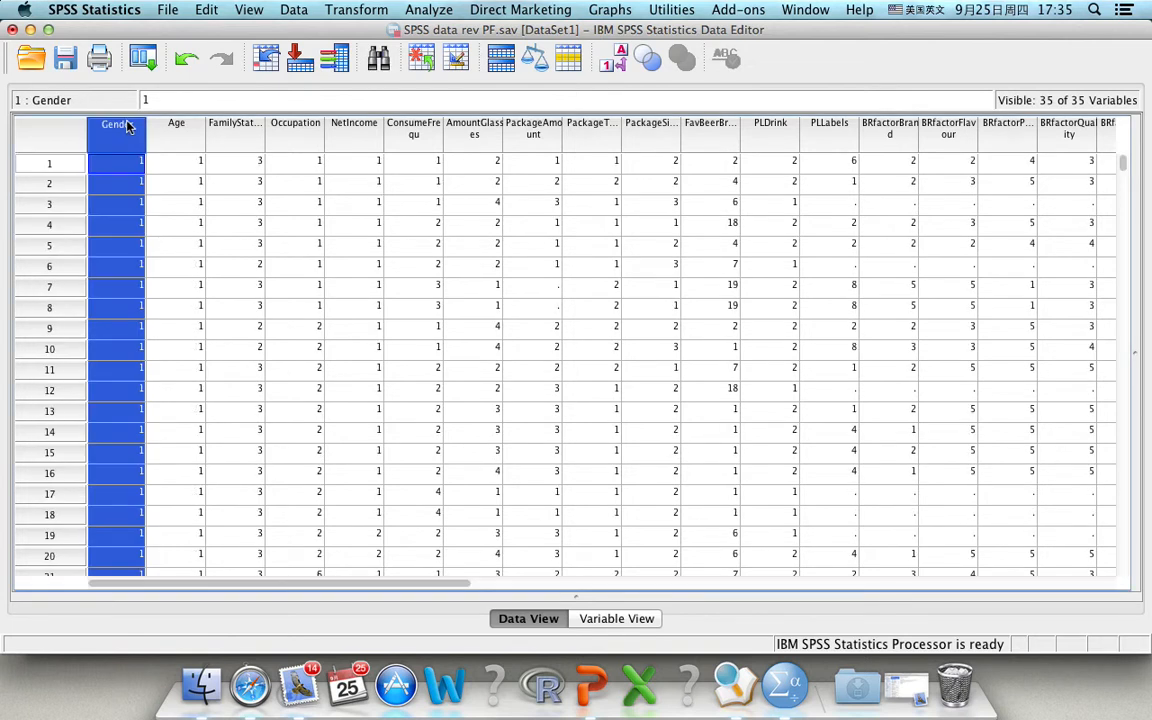
double_click(128, 124)
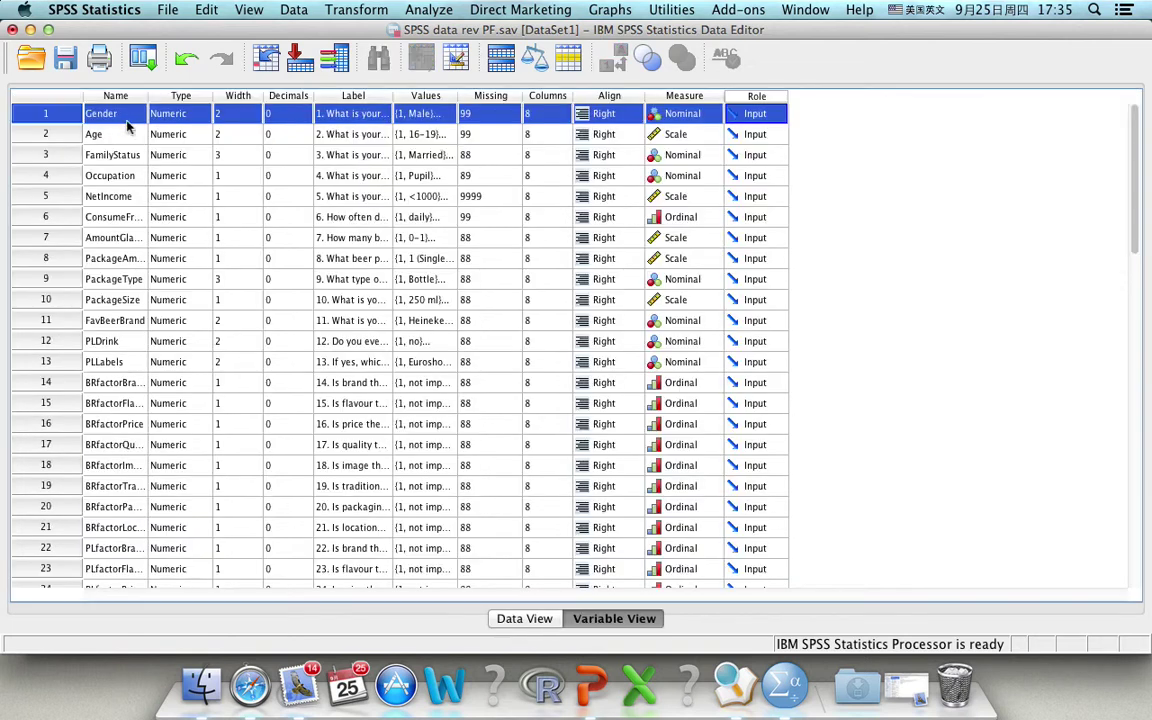
Review Gender's value labels (1 = Male, 2 = Female) without changes and go to the Analyze menu
left_click(450, 113)
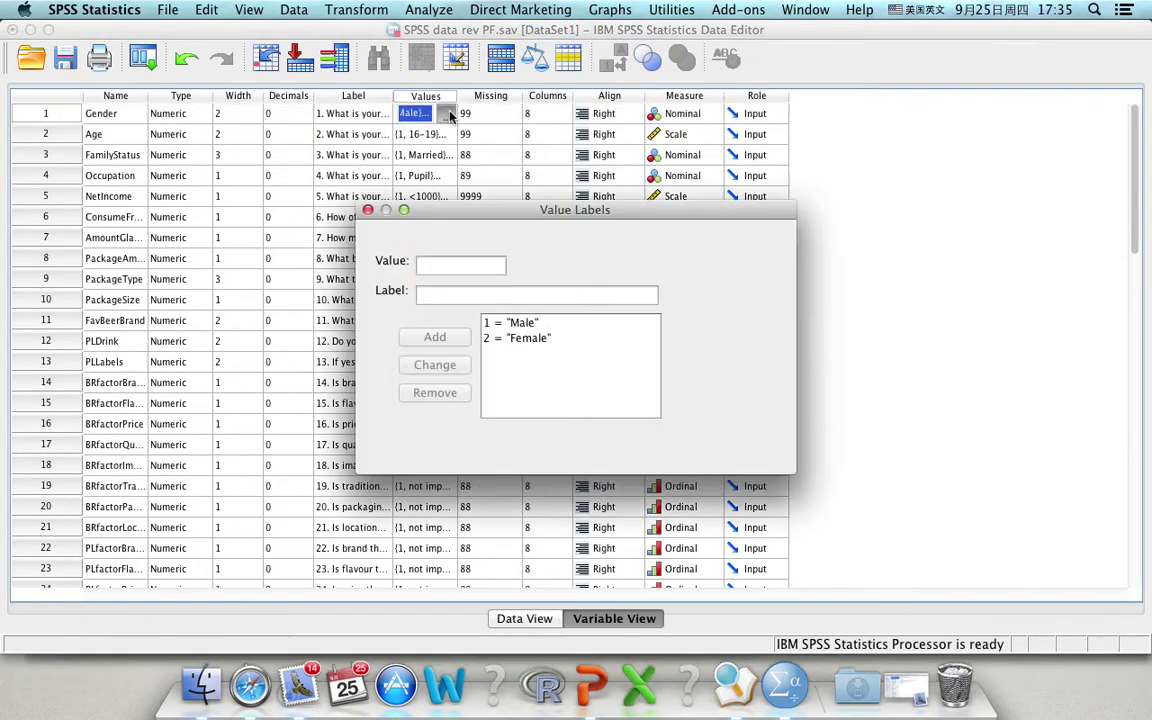
left_click(532, 325)
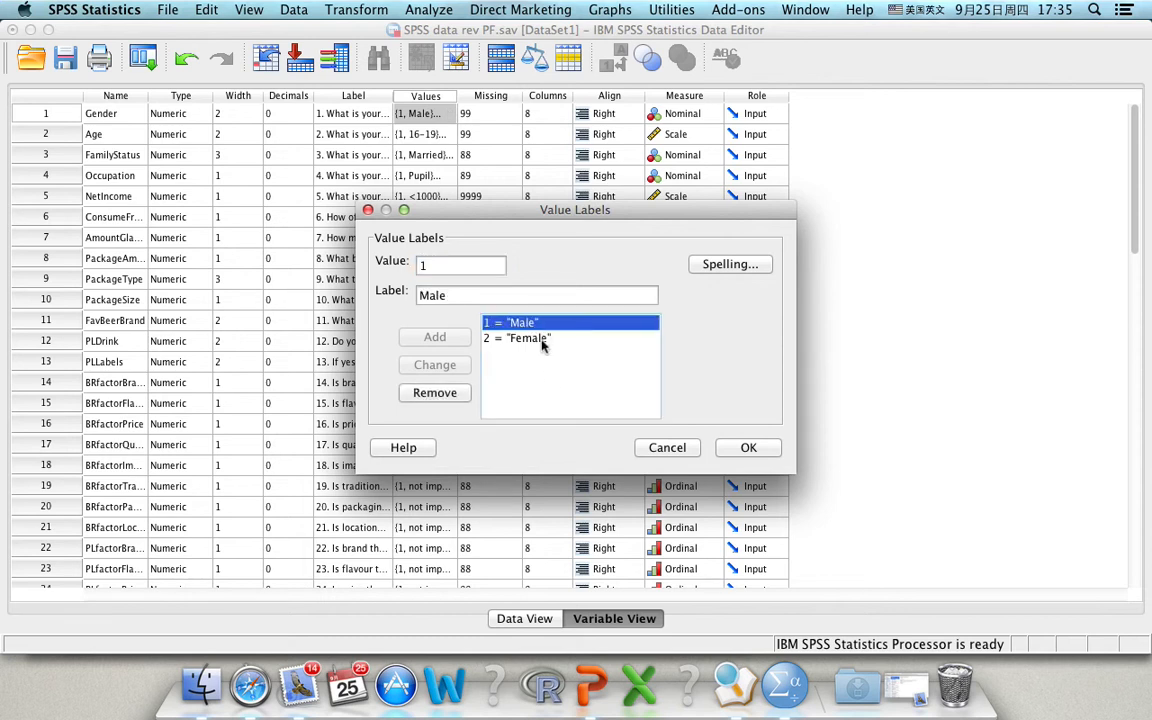
left_click(545, 343)
left_click(748, 447)
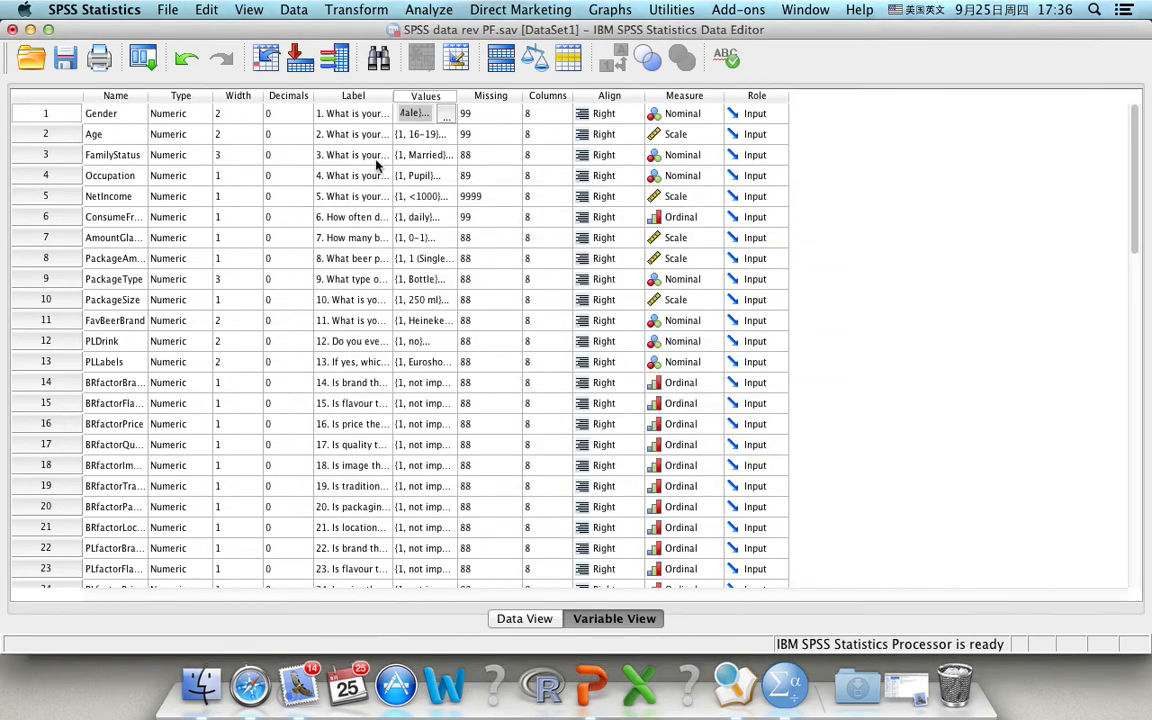
left_click(446, 113)
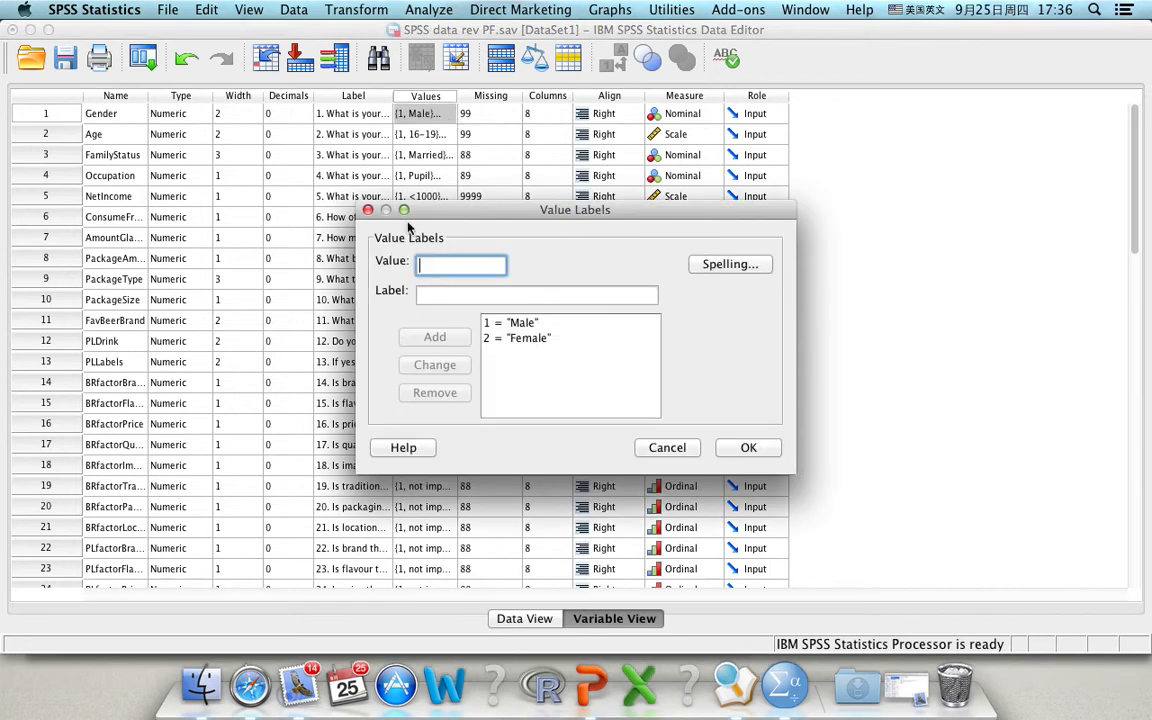
left_click(748, 447)
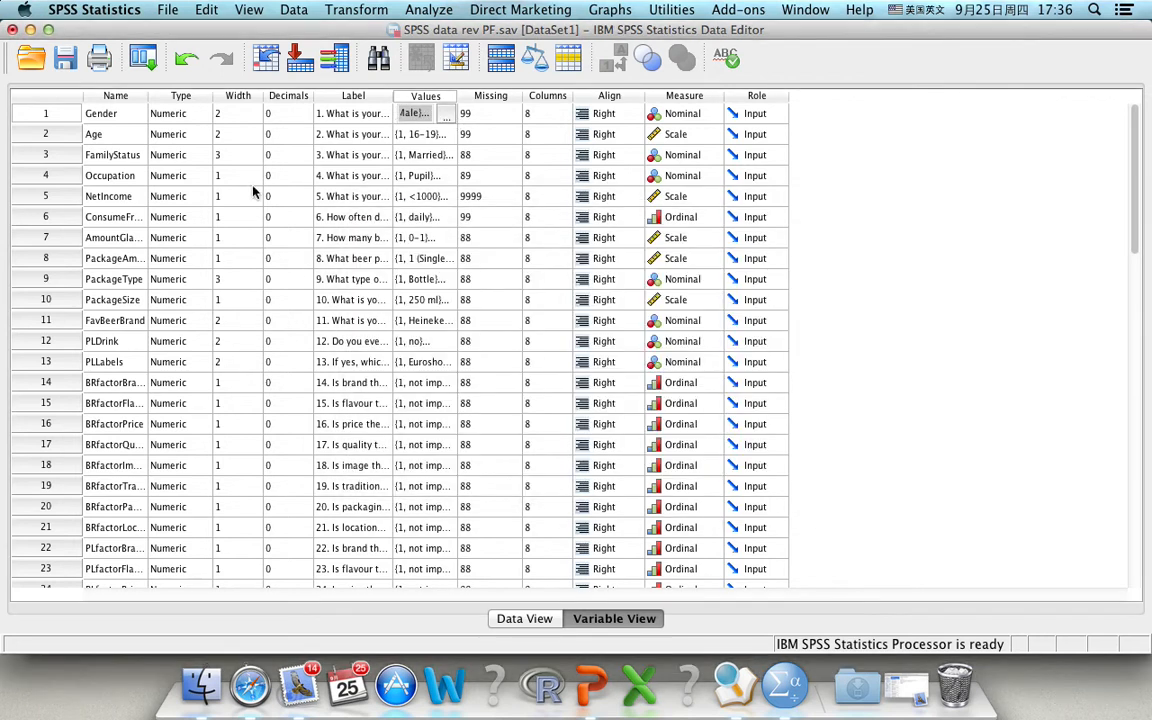
left_click(429, 10)
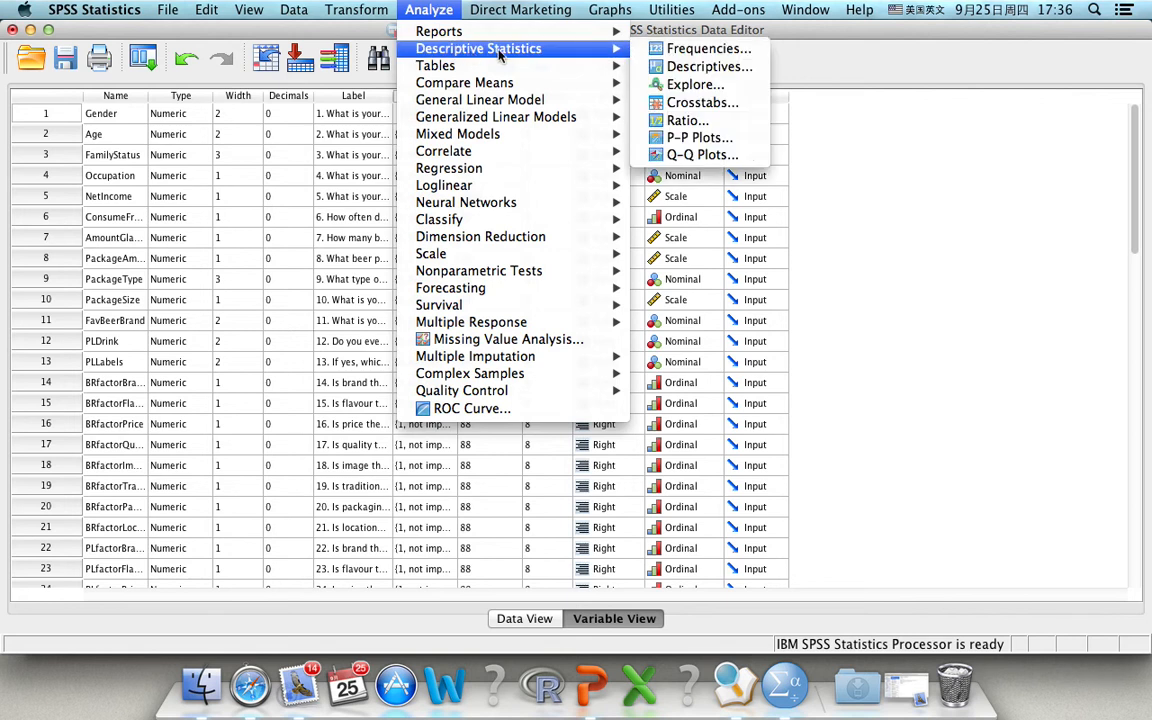
mouse_move(478, 48)
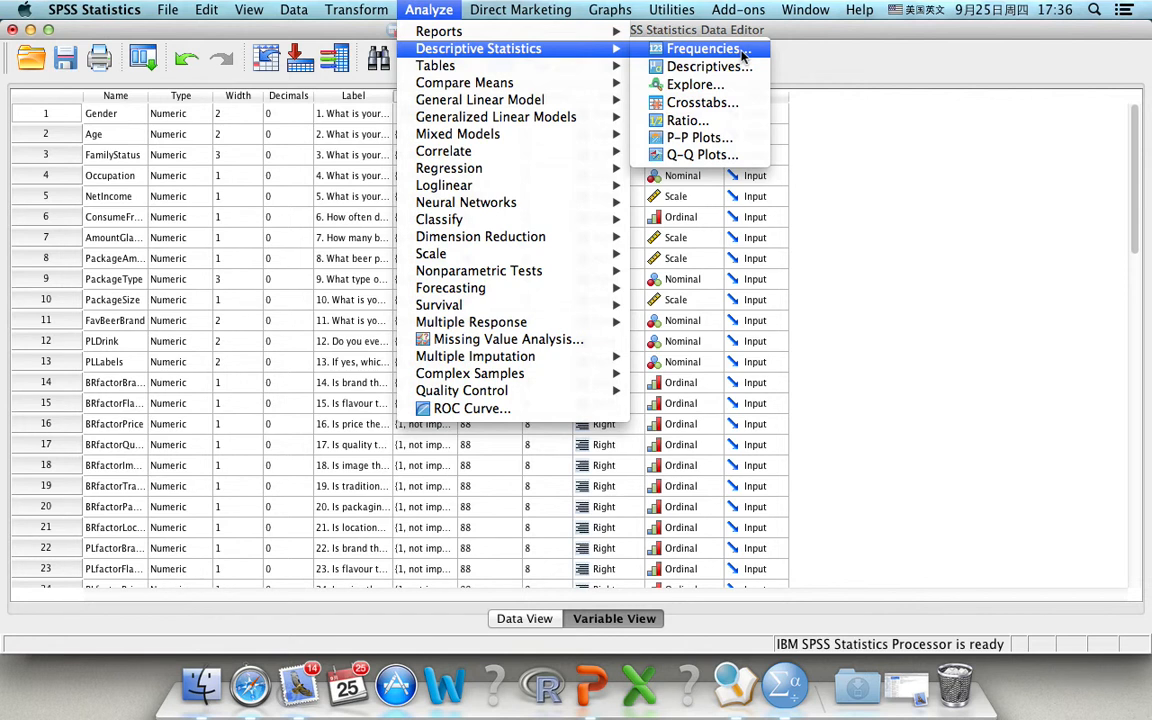
Set up a Frequencies analysis on 'What is your gender' and go to its chart options
left_click(705, 48)
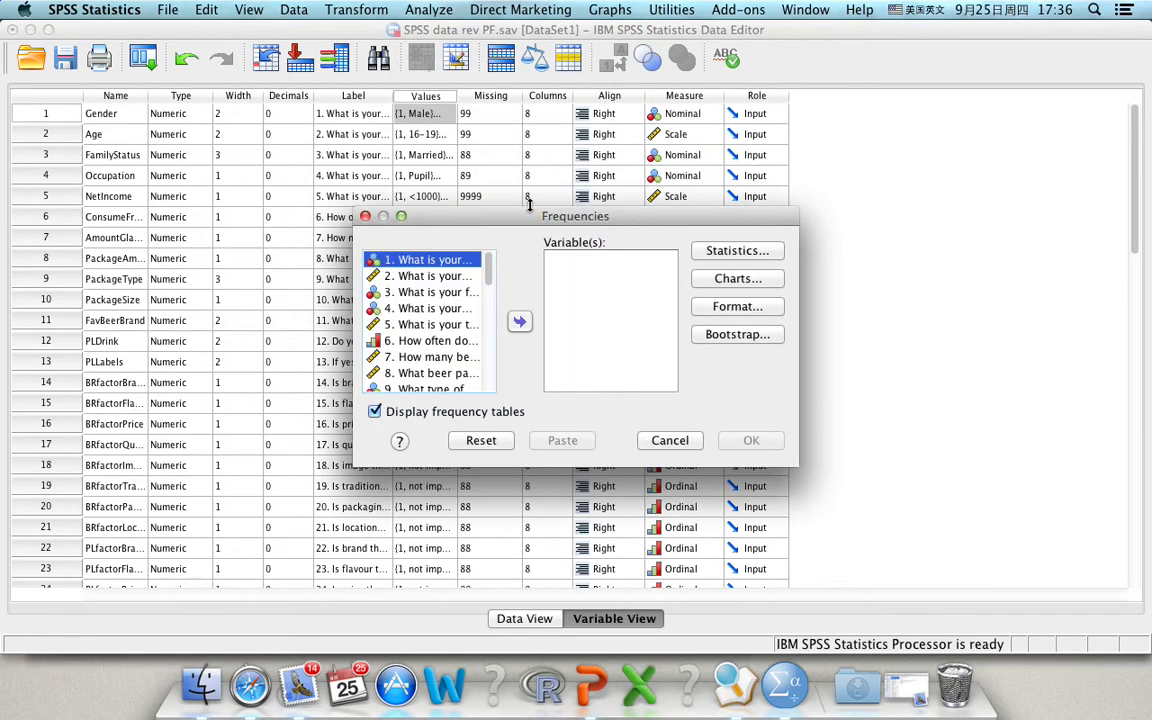
left_click(521, 322)
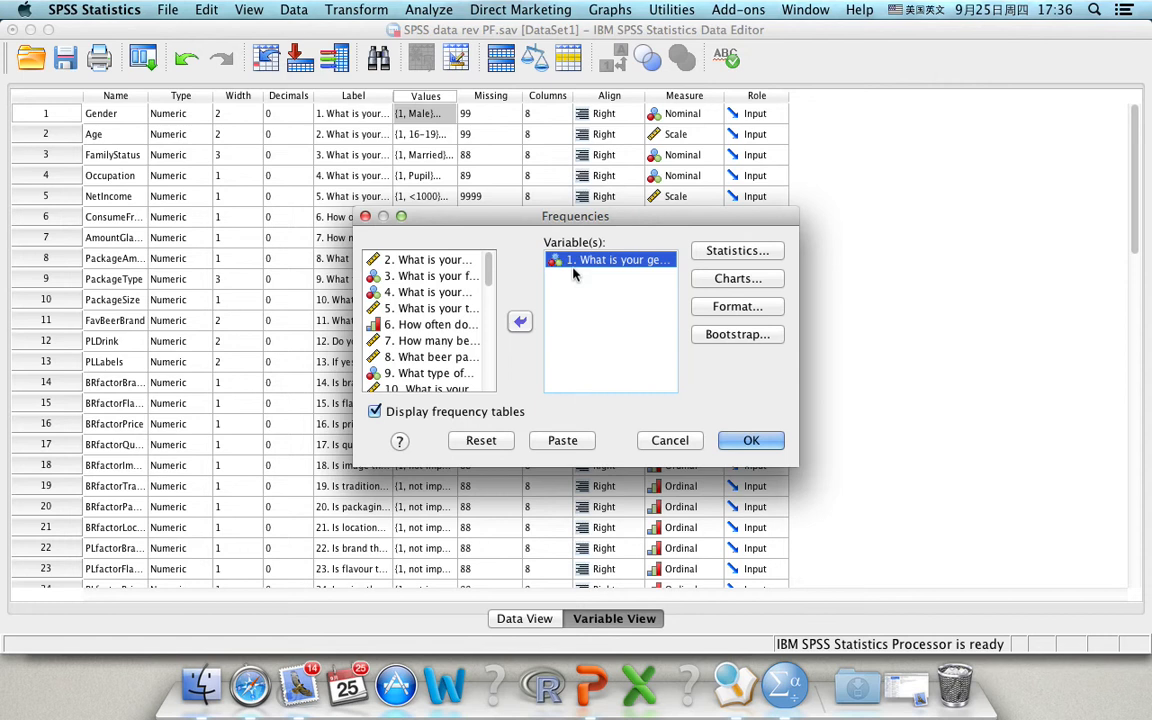
left_click(779, 284)
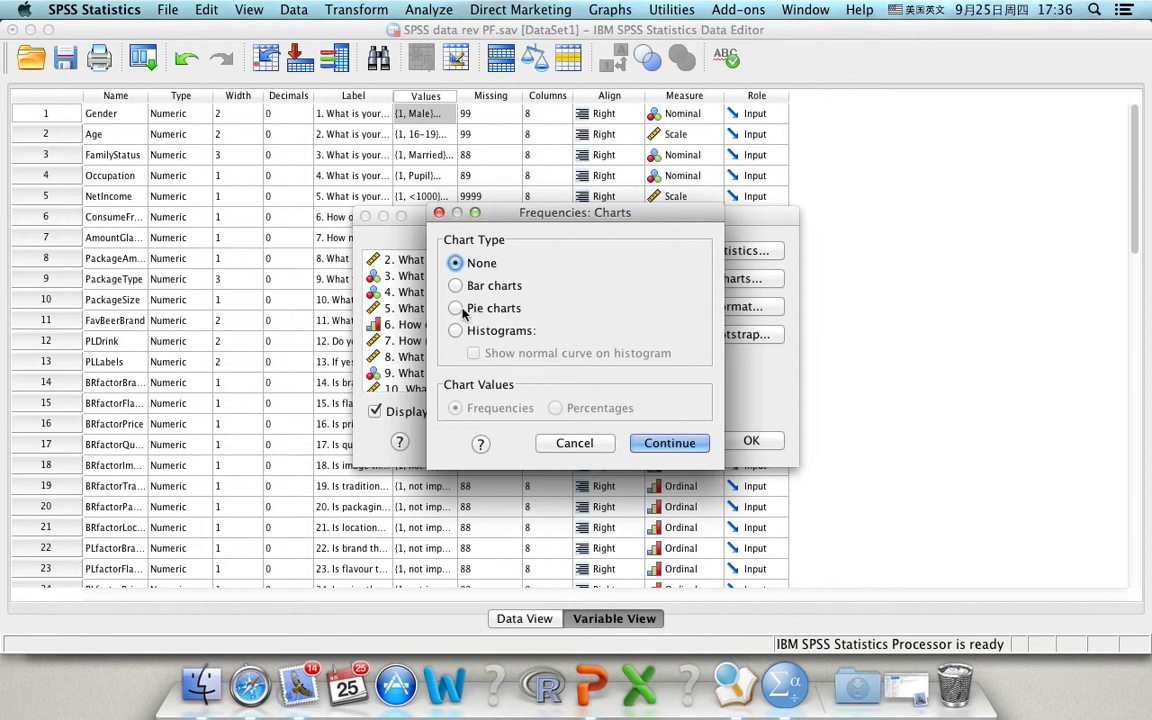
Request a pie chart with percentage values and run the gender Frequencies
left_click(458, 308)
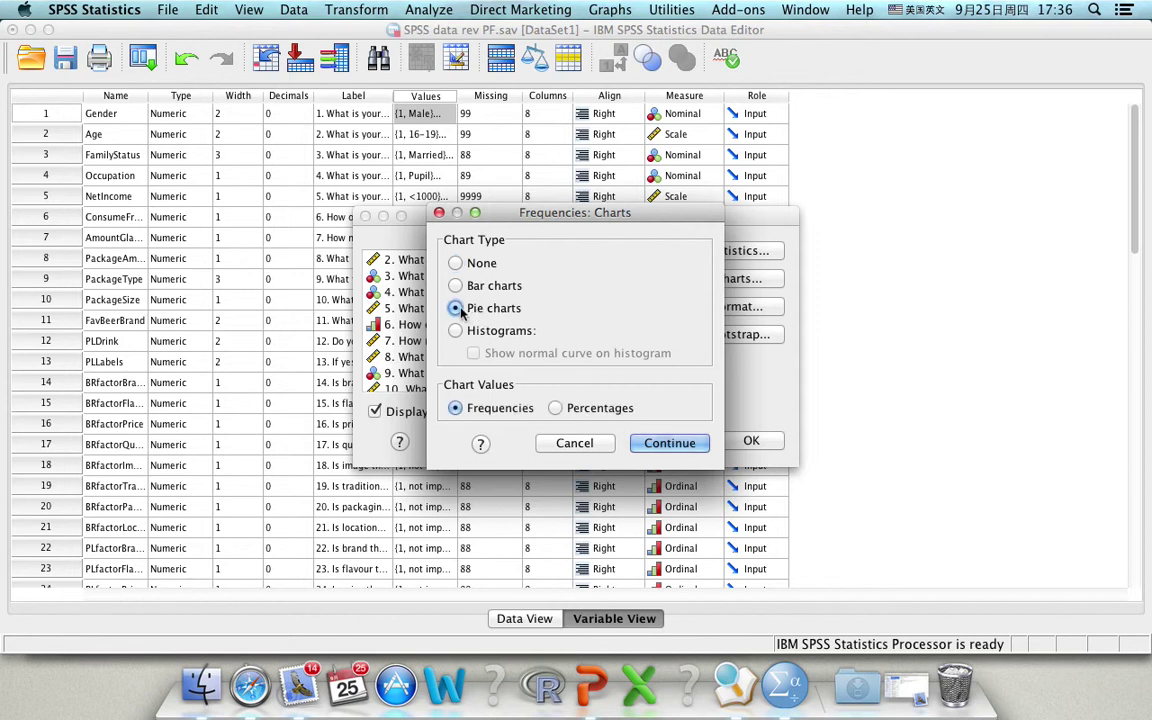
left_click(555, 408)
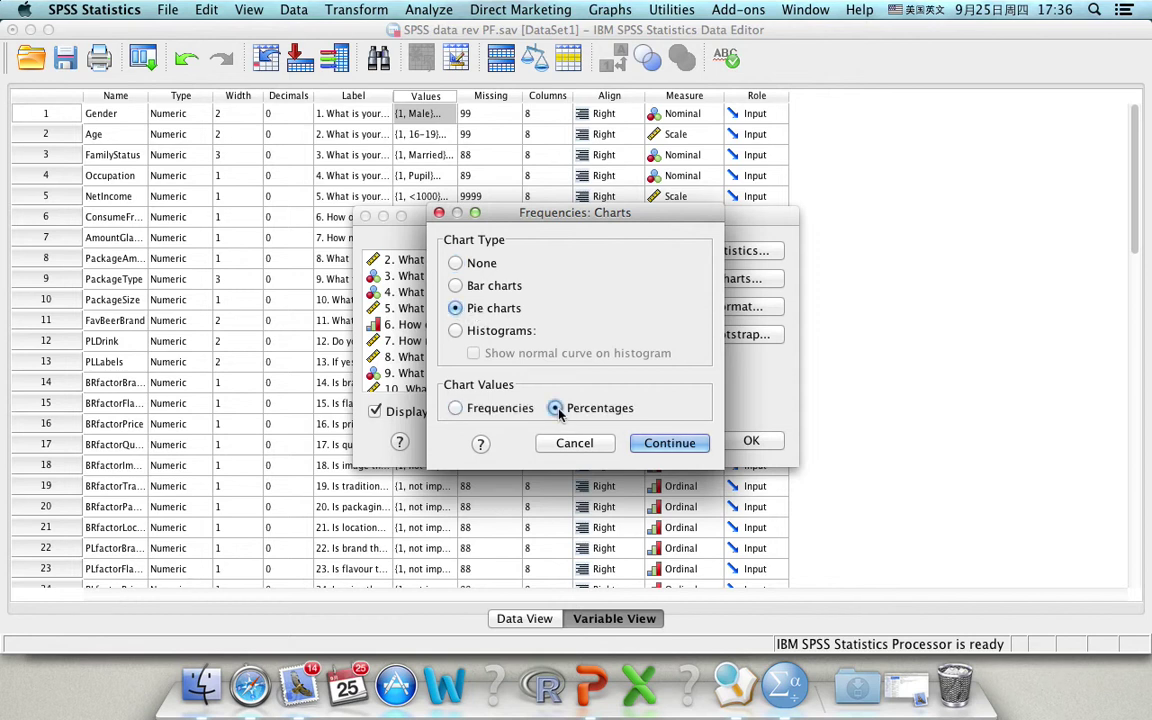
left_click(694, 447)
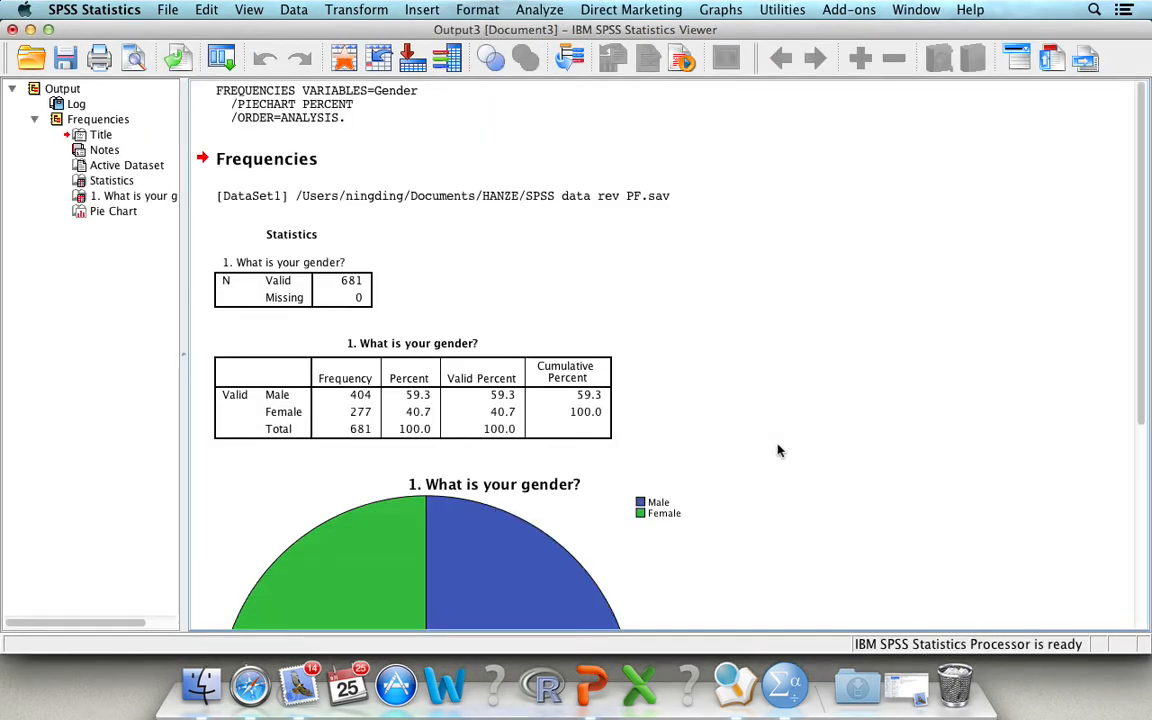
scroll(780, 450, "down", 6)
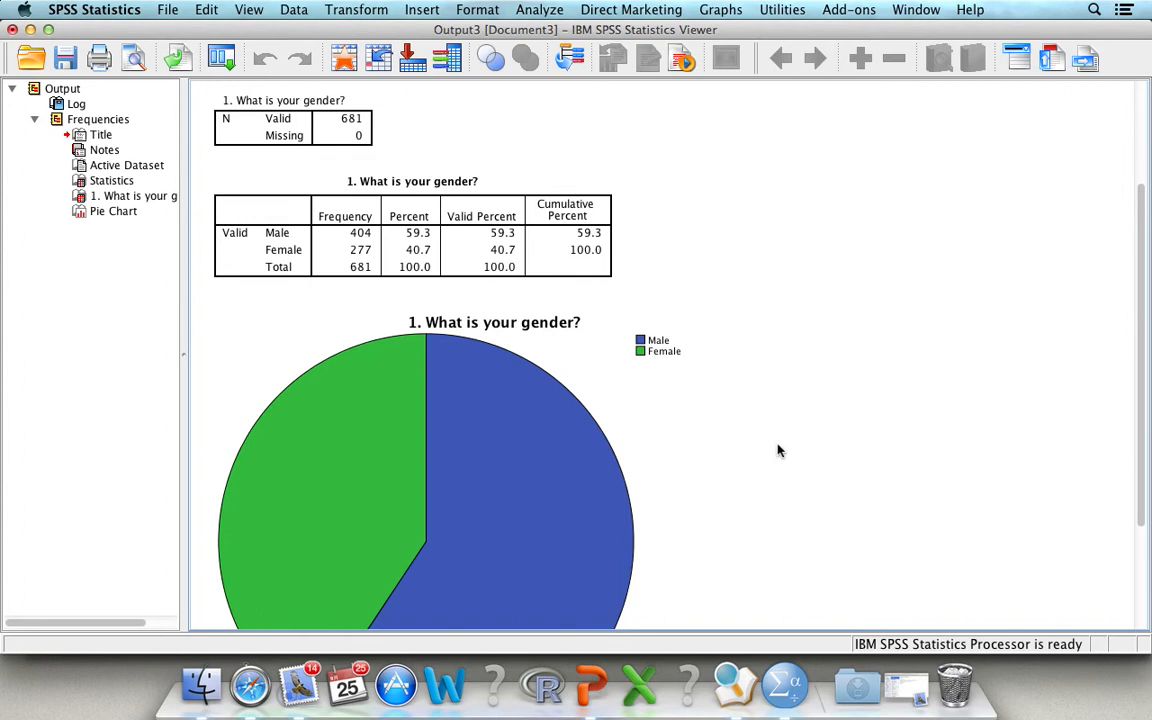
left_click(596, 263)
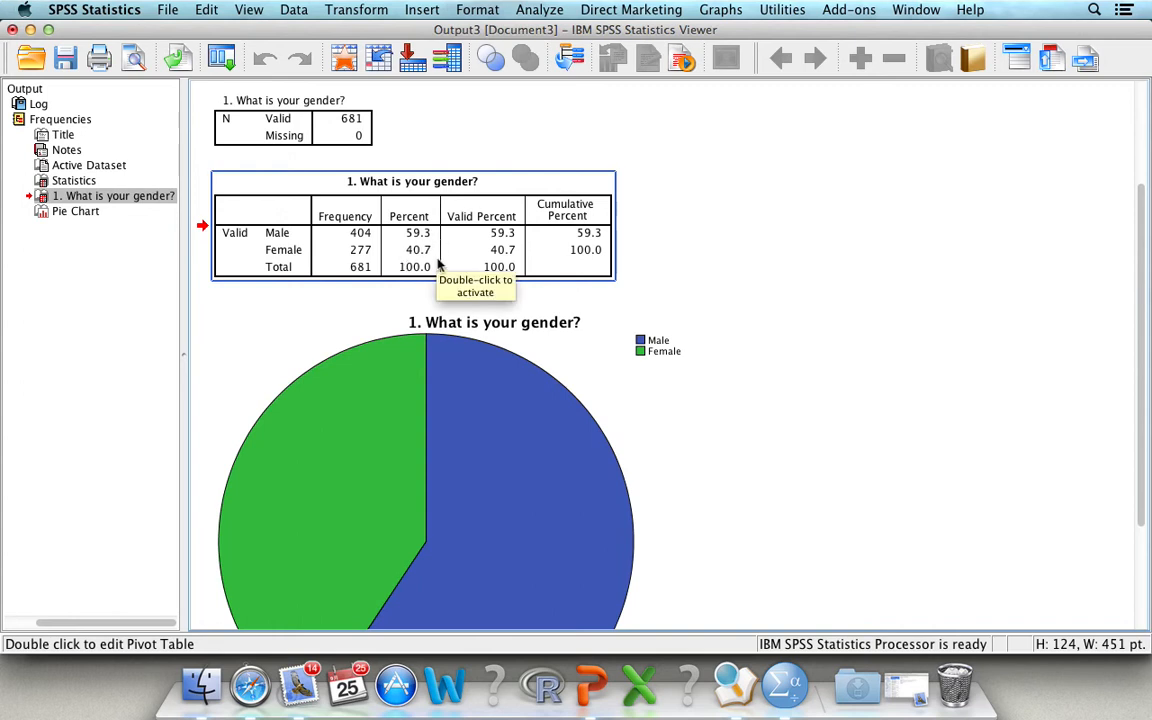
left_click(740, 305)
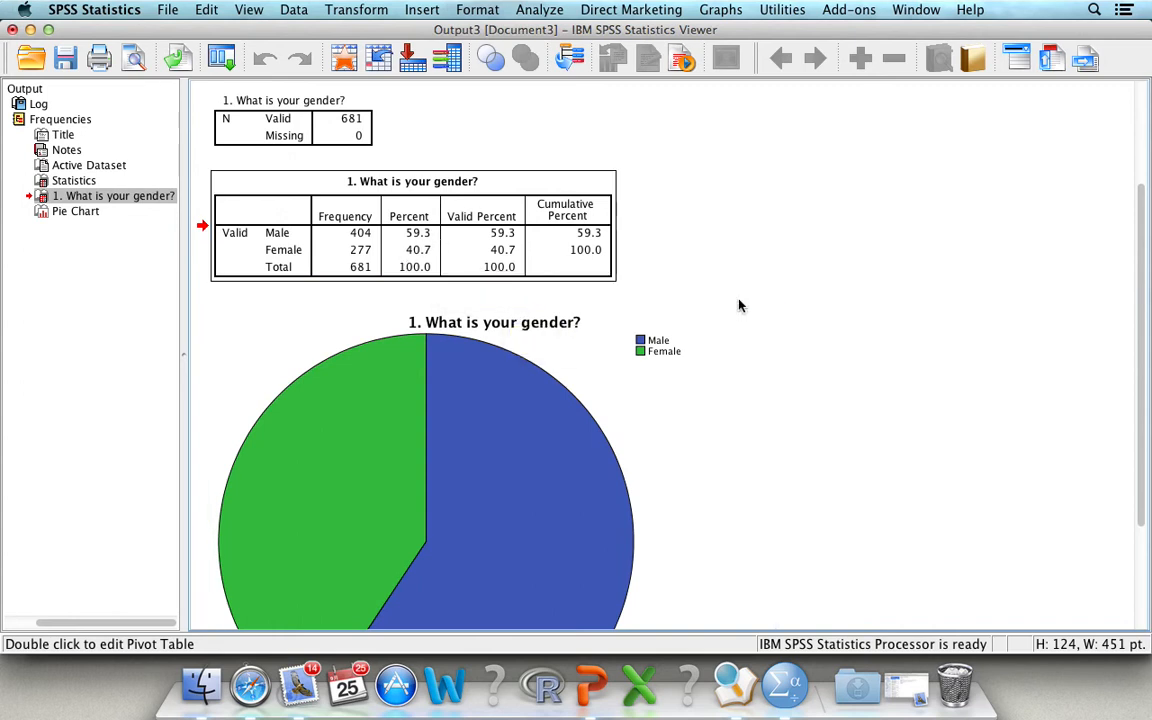
scroll(897, 308, "down", 3)
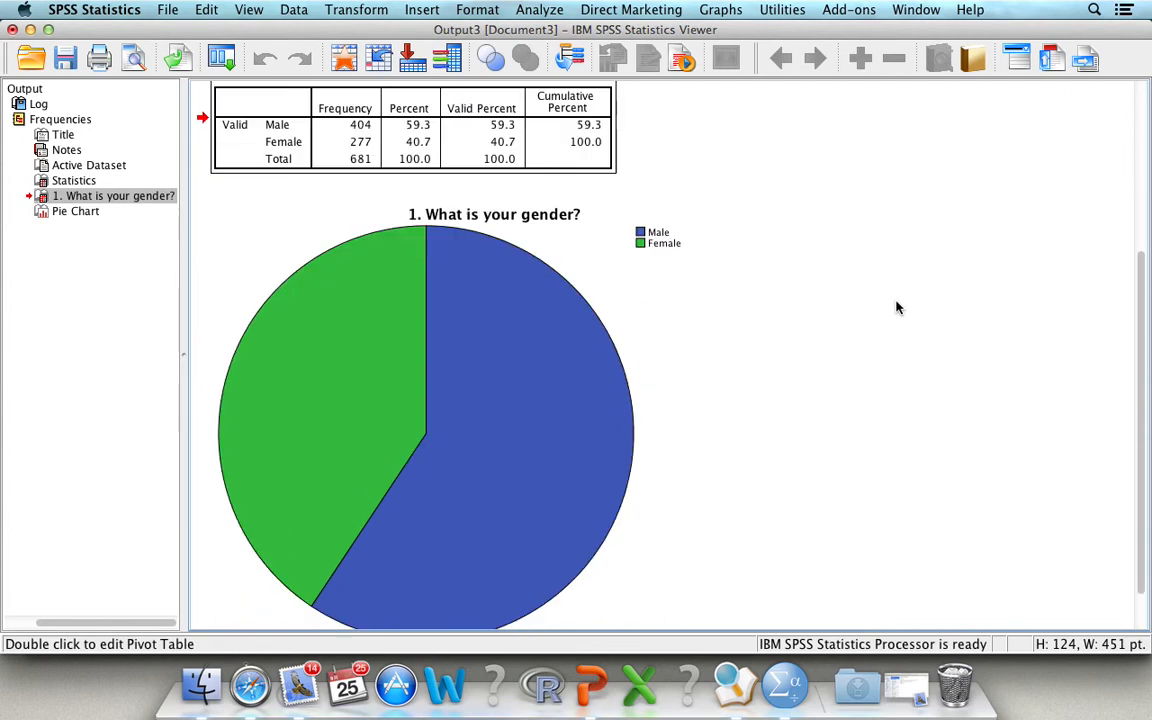
left_click(620, 340)
scroll(600, 340, "down", 1)
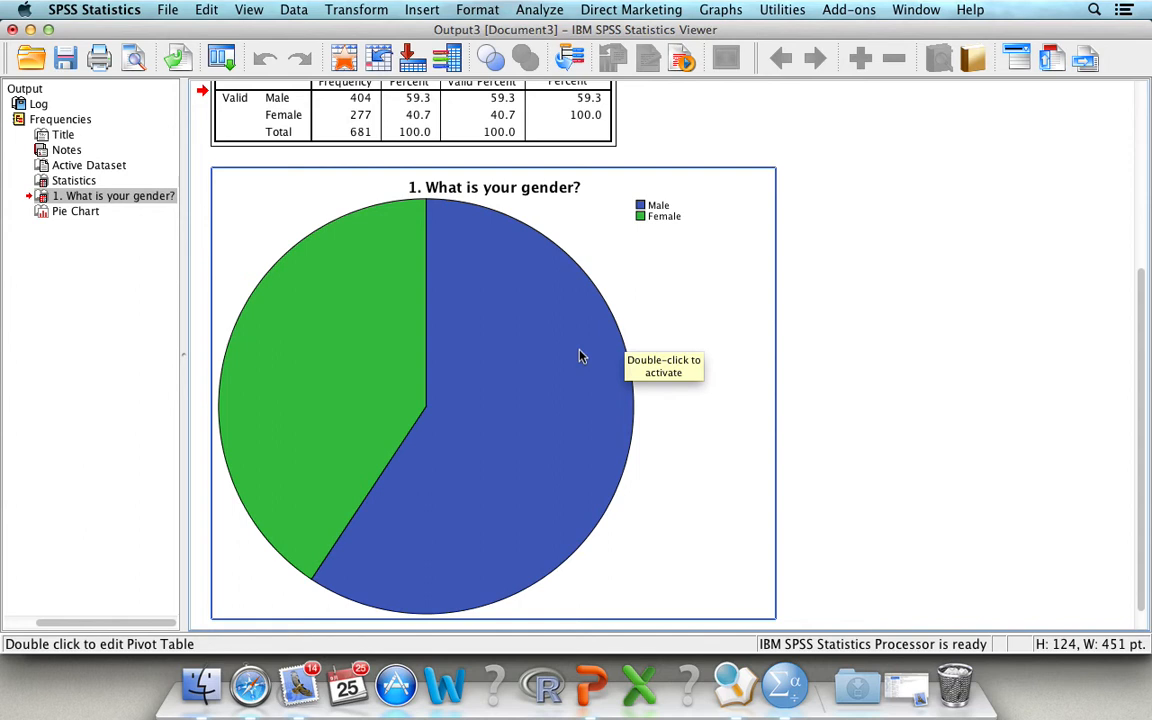
In the Chart Editor, recolour the Male slice to red (after trying dark green)
double_click(517, 371)
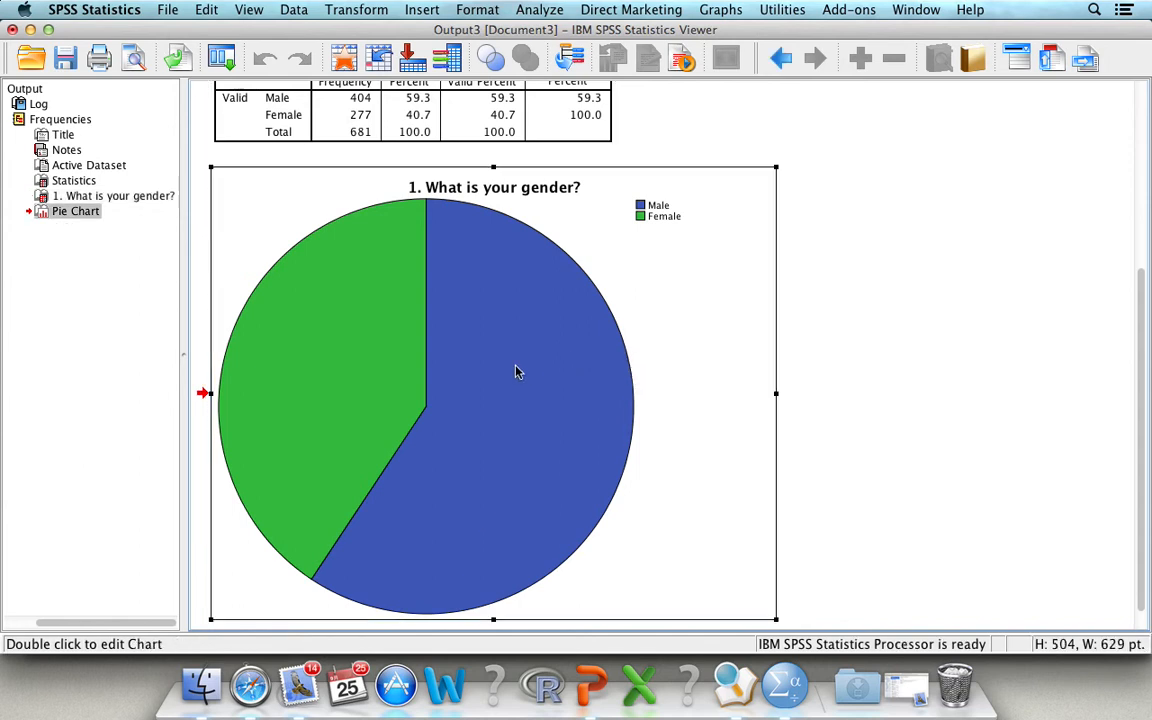
left_click(616, 308)
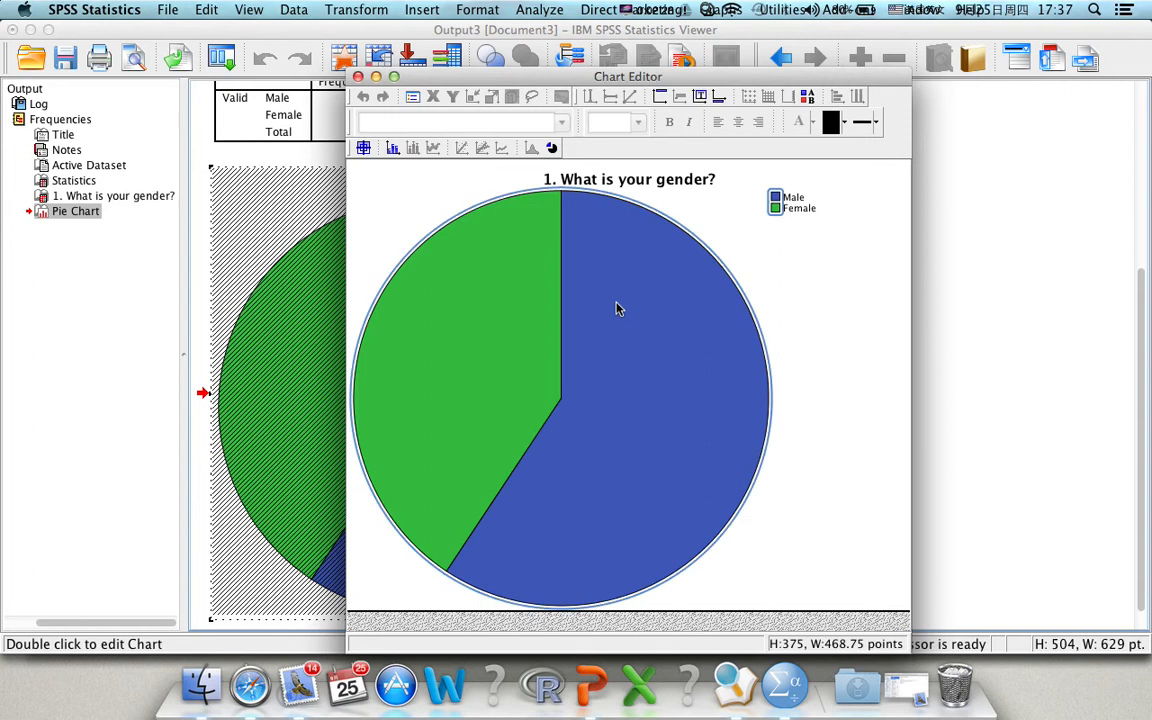
left_click(616, 308)
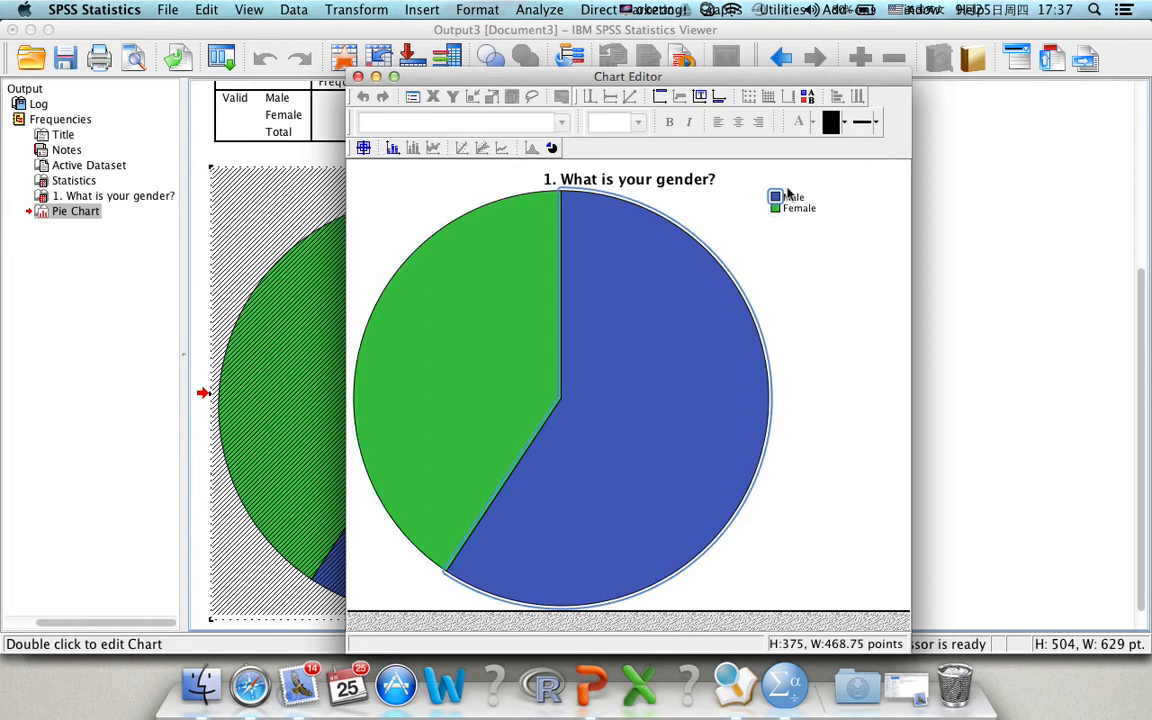
left_click(845, 122)
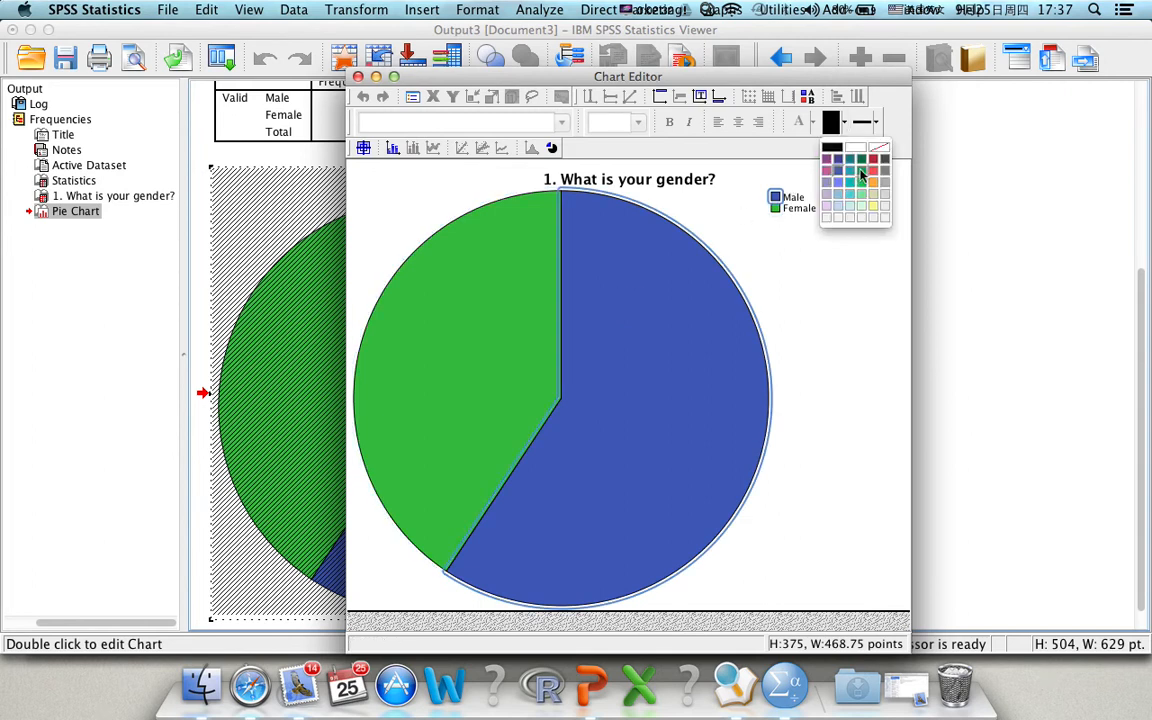
left_click(853, 160)
left_click(845, 122)
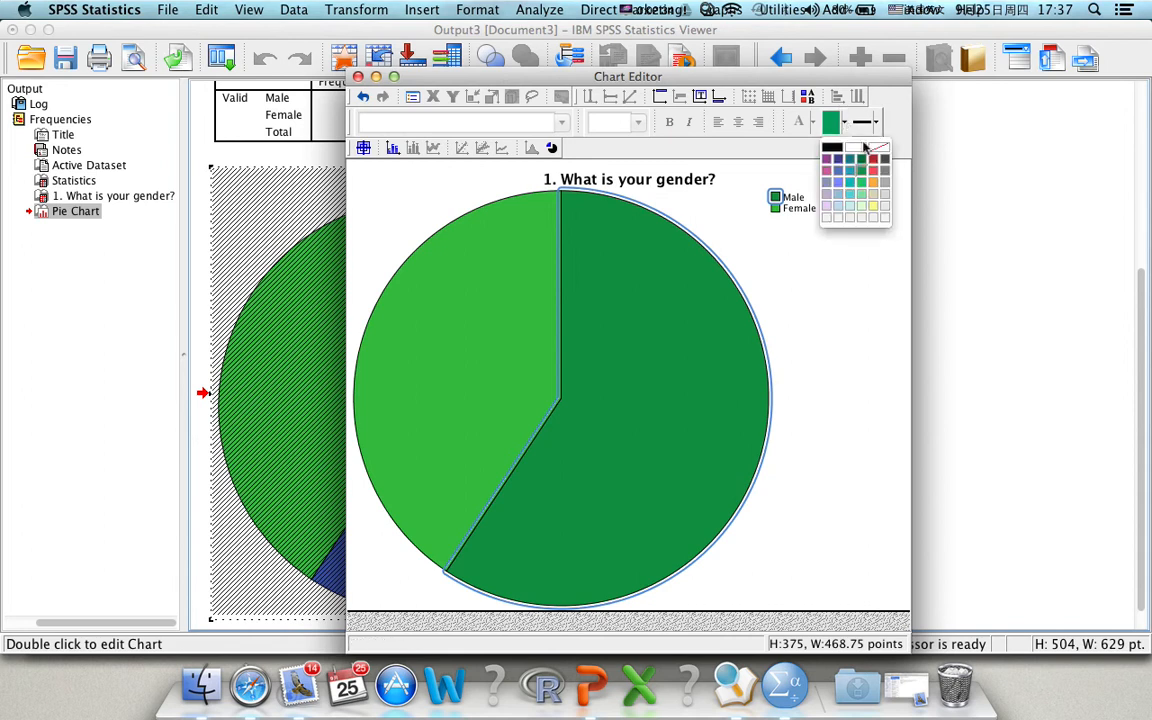
left_click(786, 152)
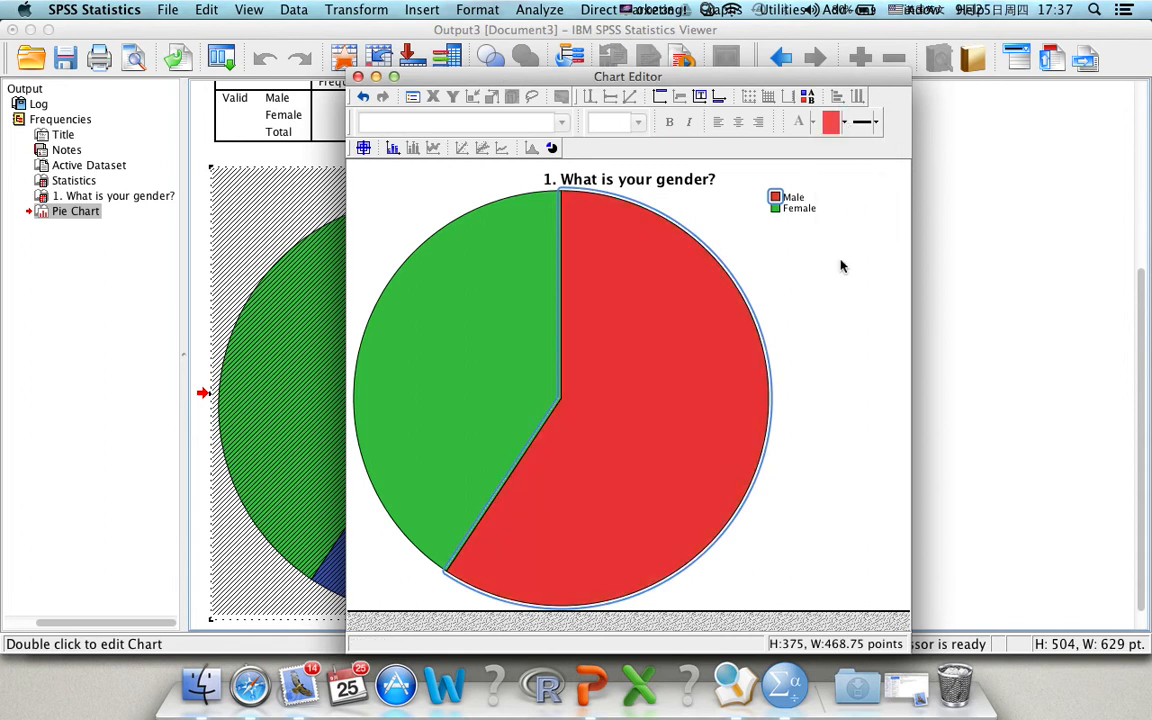
Recolour the Female slice to blue
left_click(495, 267)
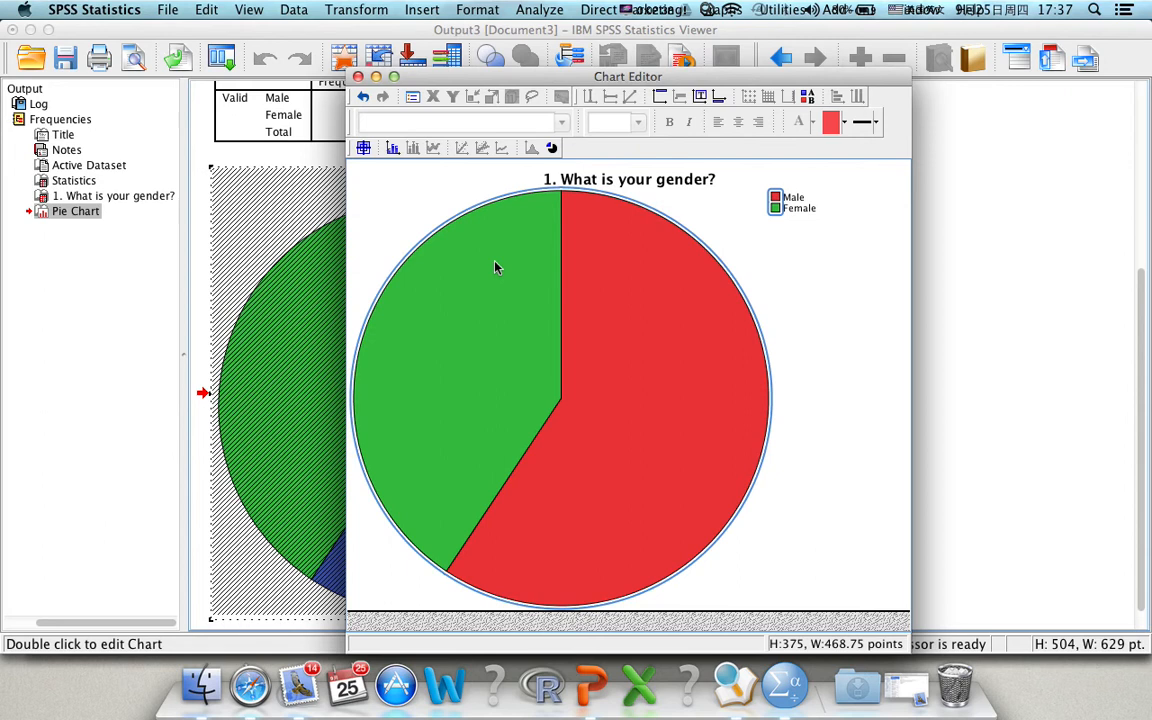
left_click(495, 267)
left_click(847, 122)
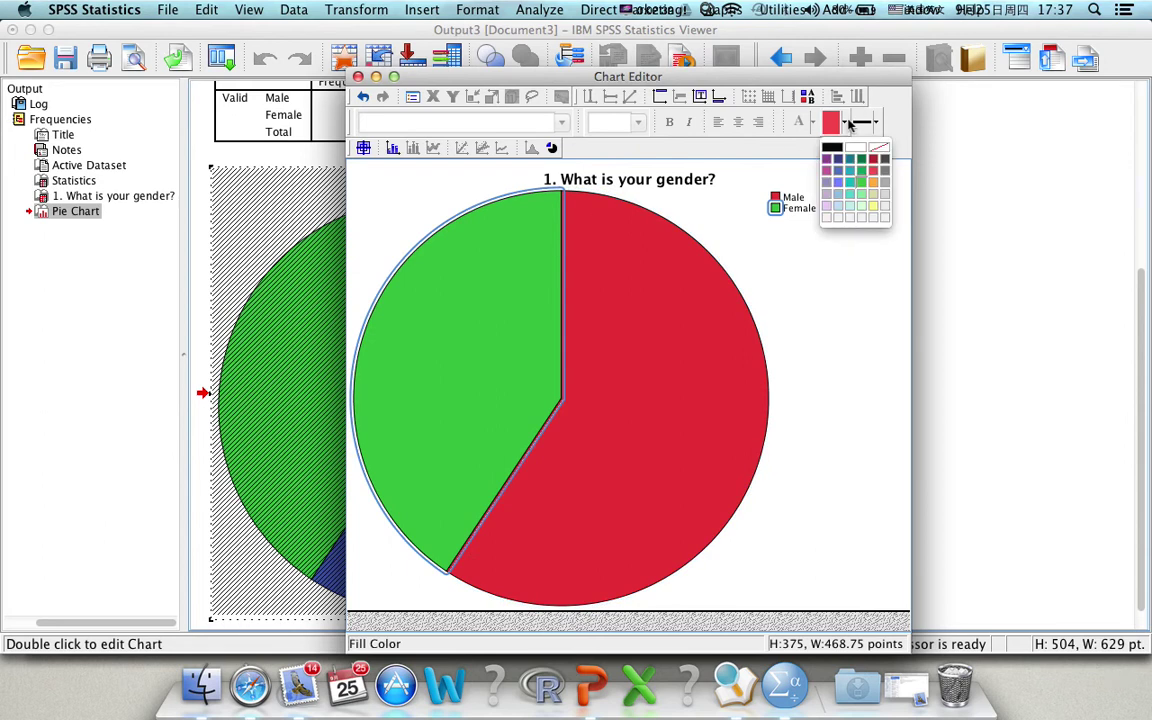
left_click(850, 170)
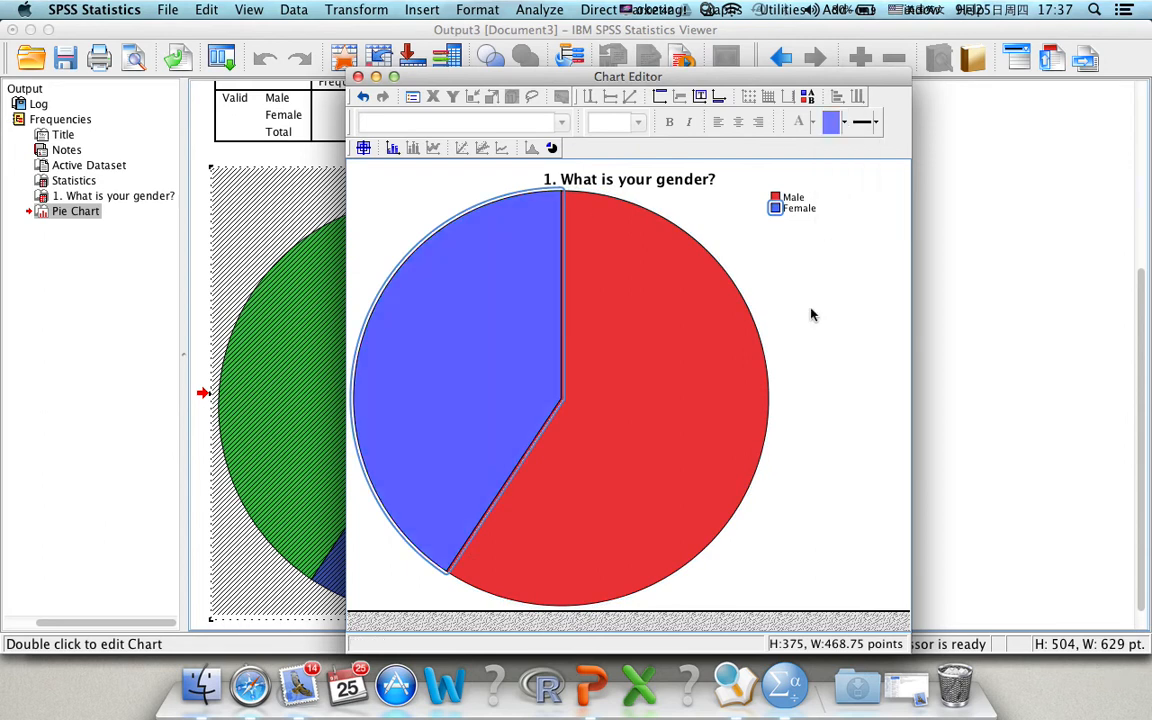
left_click(815, 251)
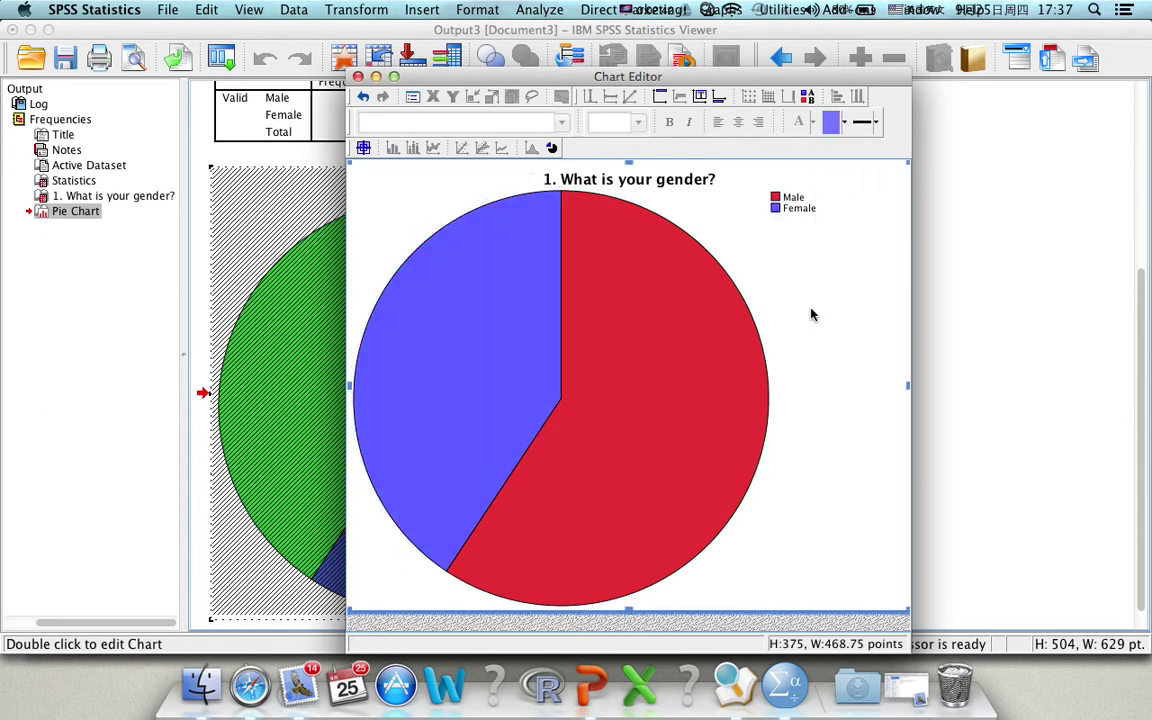
left_click(552, 149)
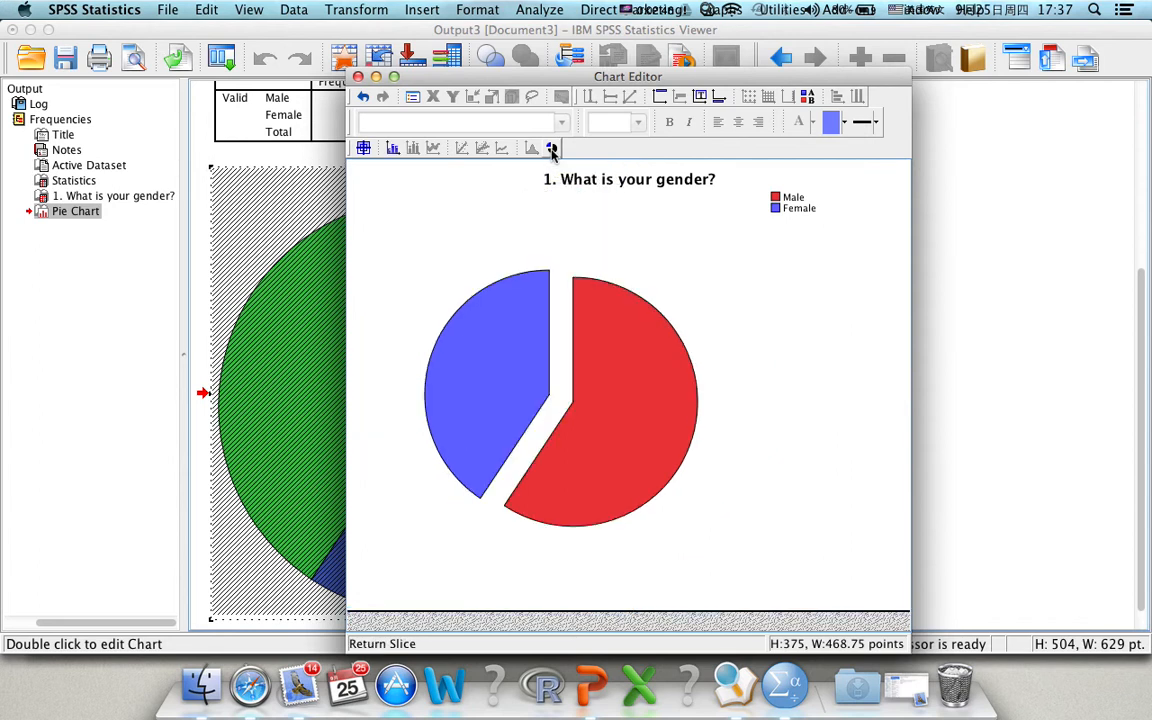
left_click(552, 149)
left_click(552, 149)
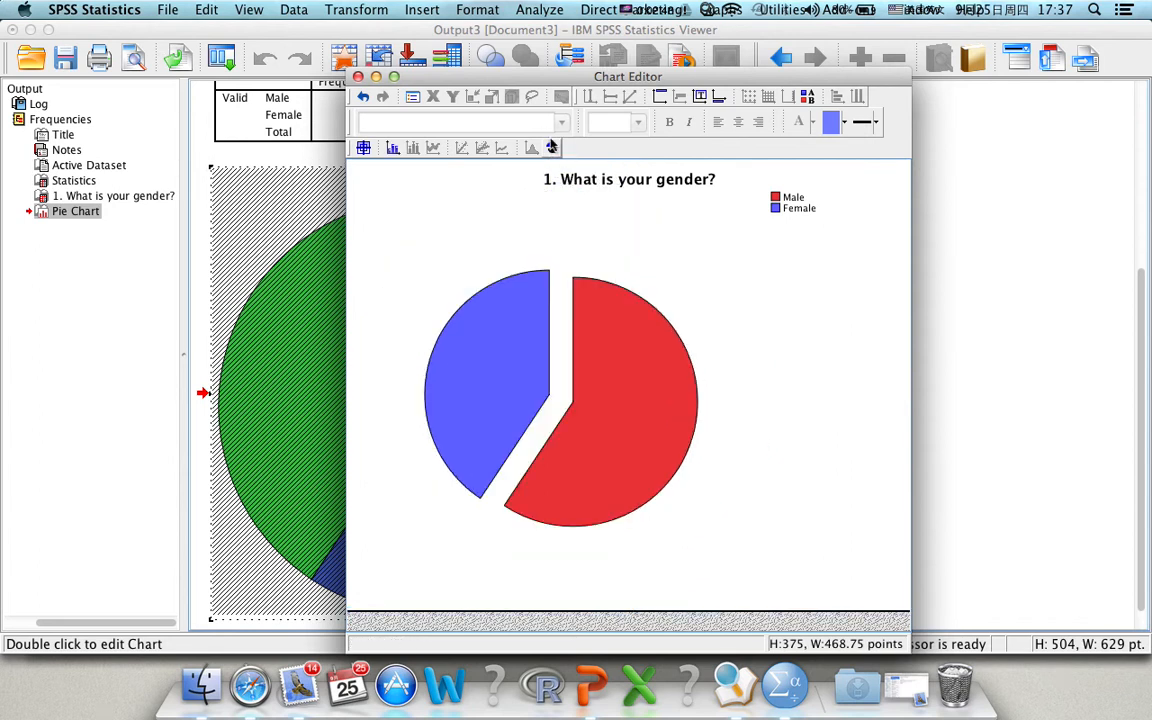
left_click(552, 149)
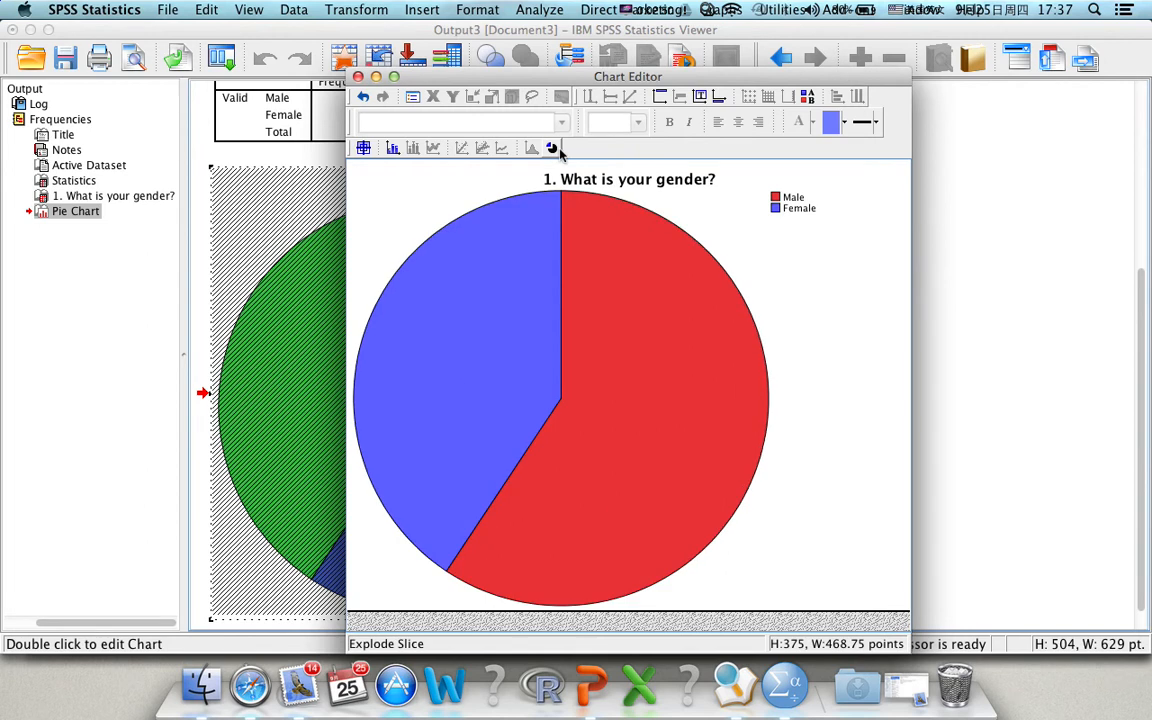
Show Percent data labels on the pie slices (59.32% Male, 40.68% Female)
left_click(392, 148)
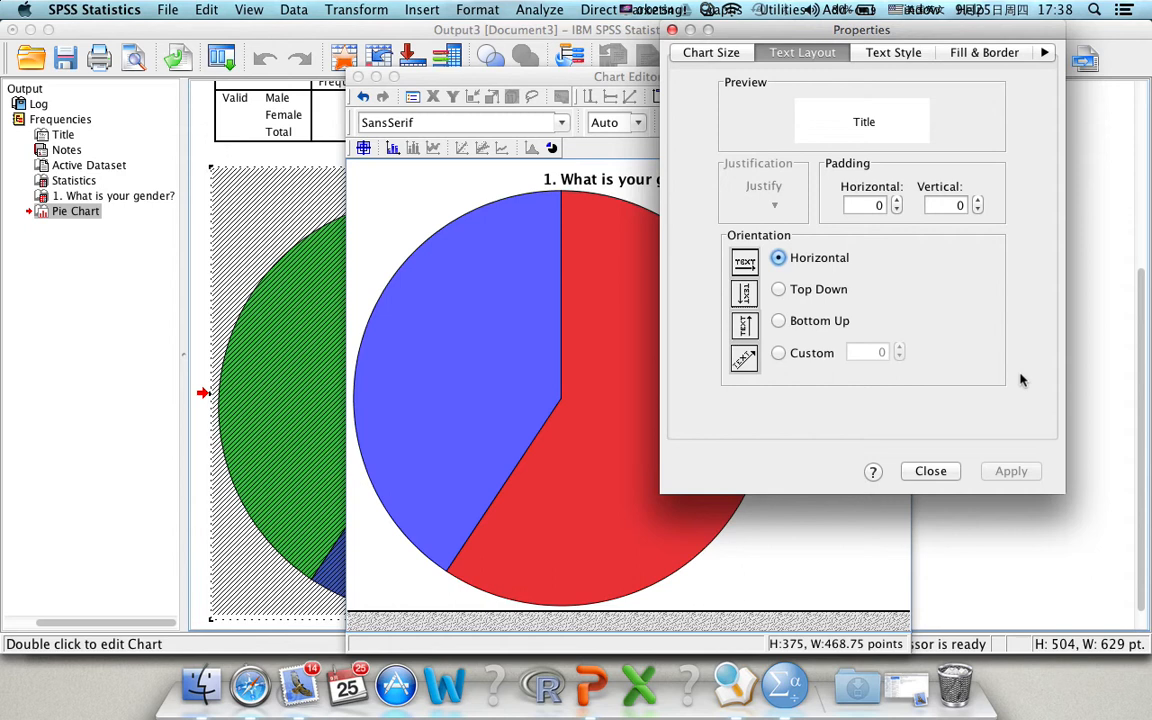
left_click(930, 471)
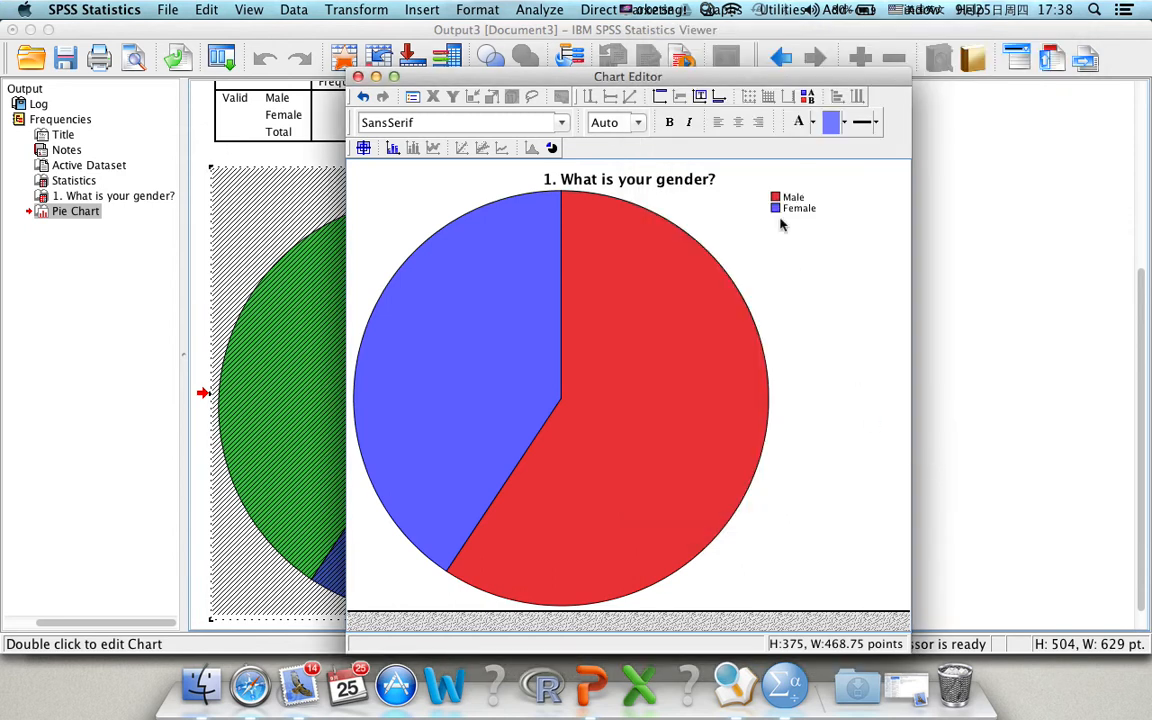
left_click(500, 310)
left_click(392, 147)
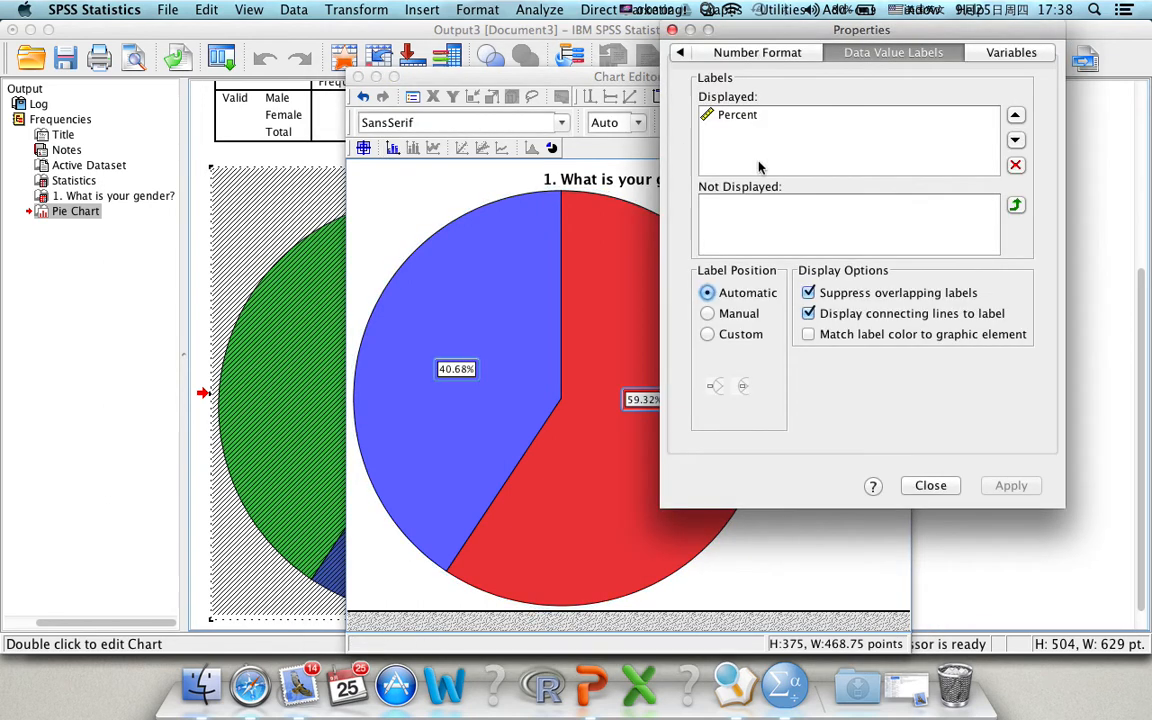
left_click(737, 114)
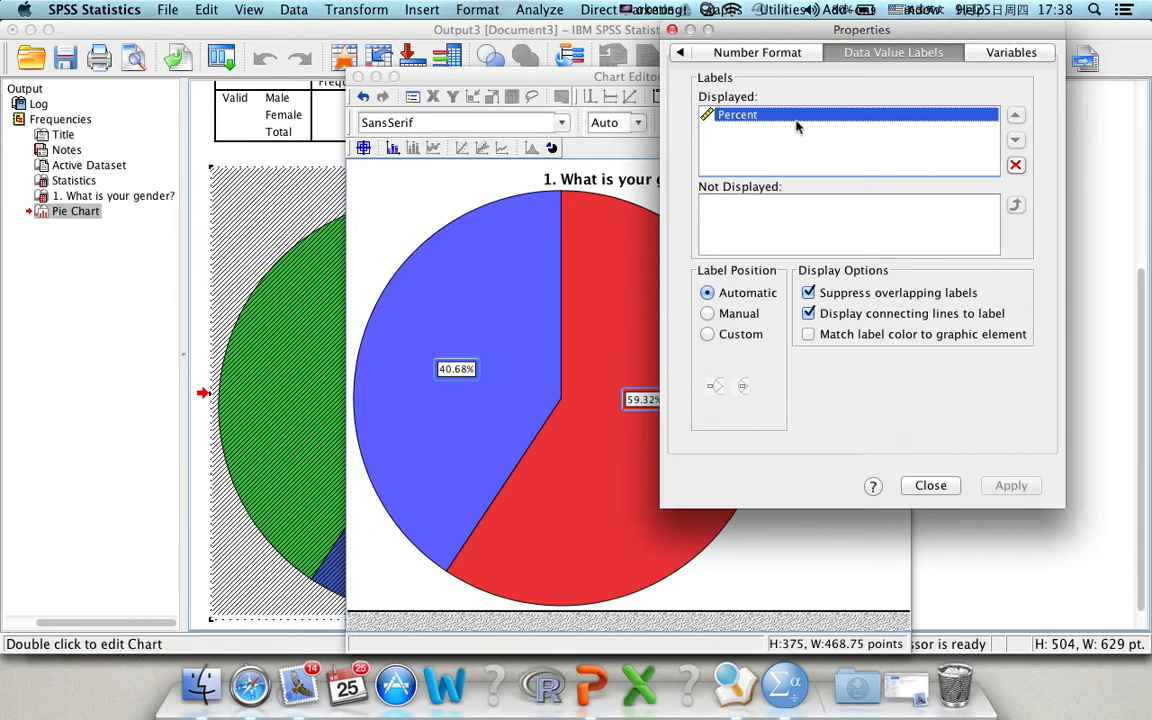
left_click(930, 485)
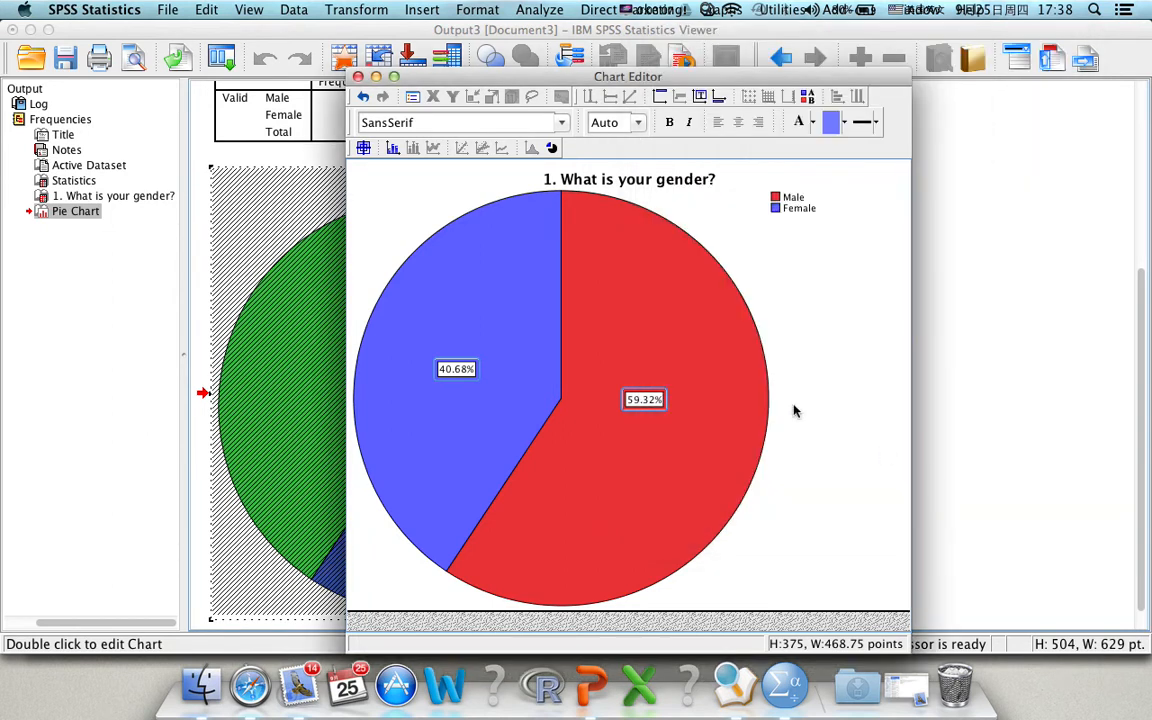
Reselect the whole chart after checking the percentage labels
left_click(838, 313)
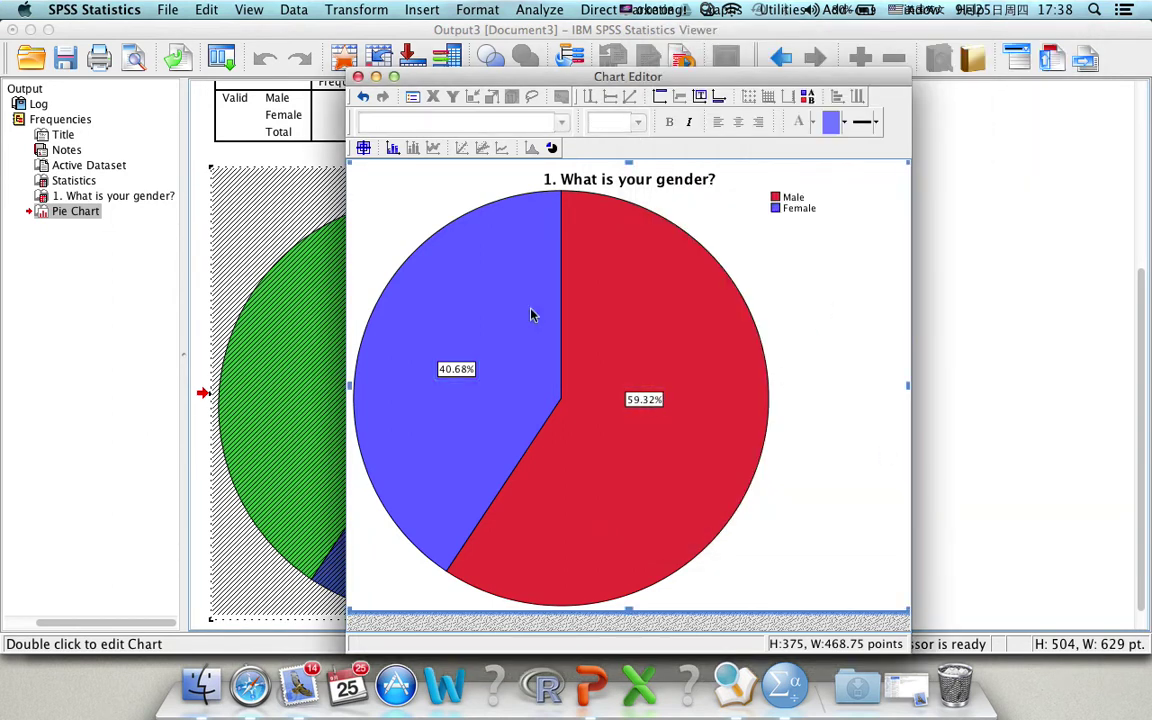
left_click(458, 370)
left_click(827, 329)
Close the Chart Editor and copy the labelled pie chart from the output Viewer
left_click(360, 78)
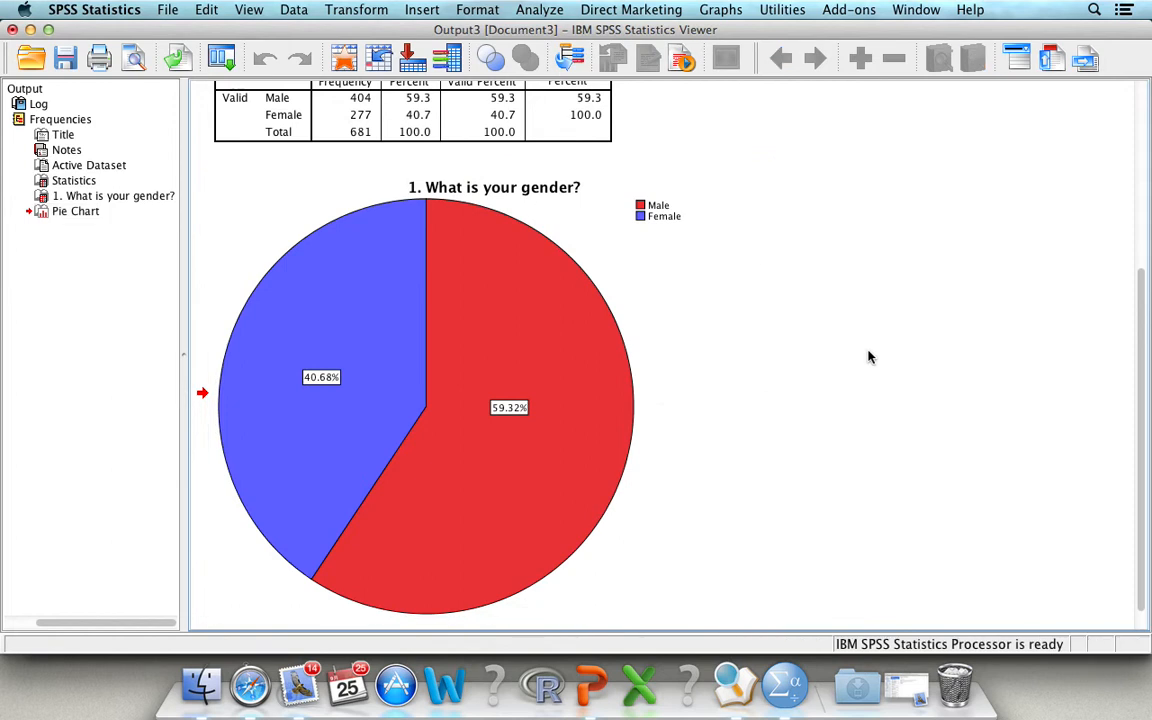
scroll(869, 357, "down", 1)
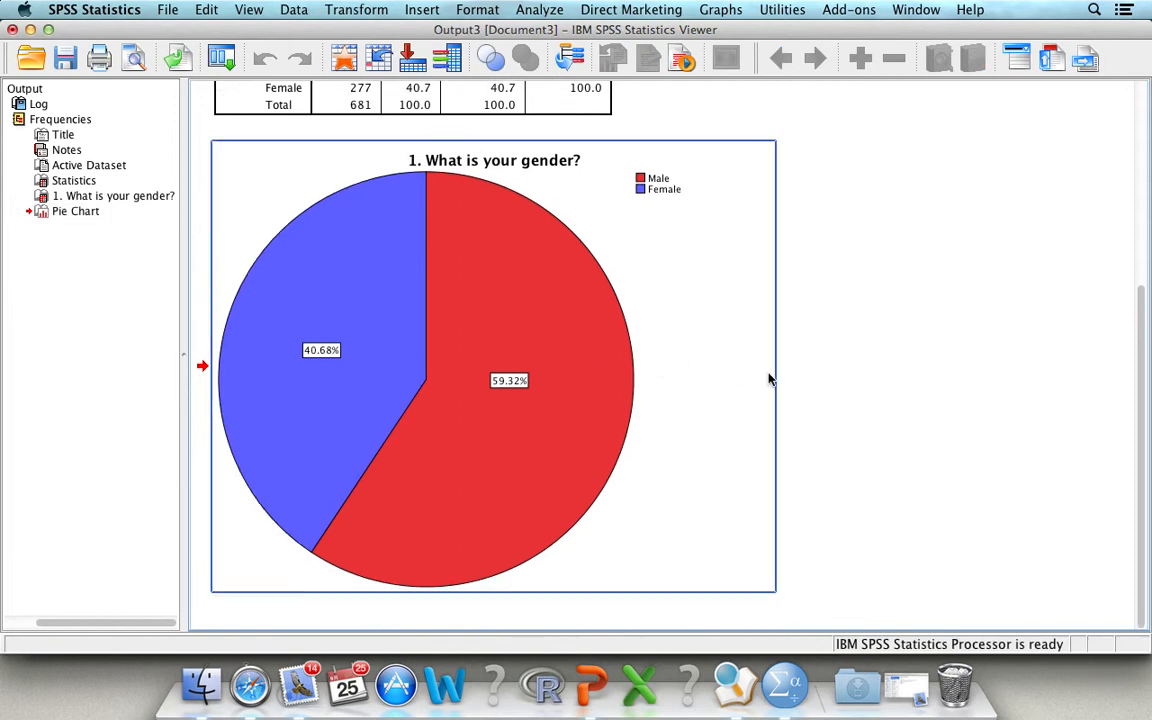
left_click(531, 318)
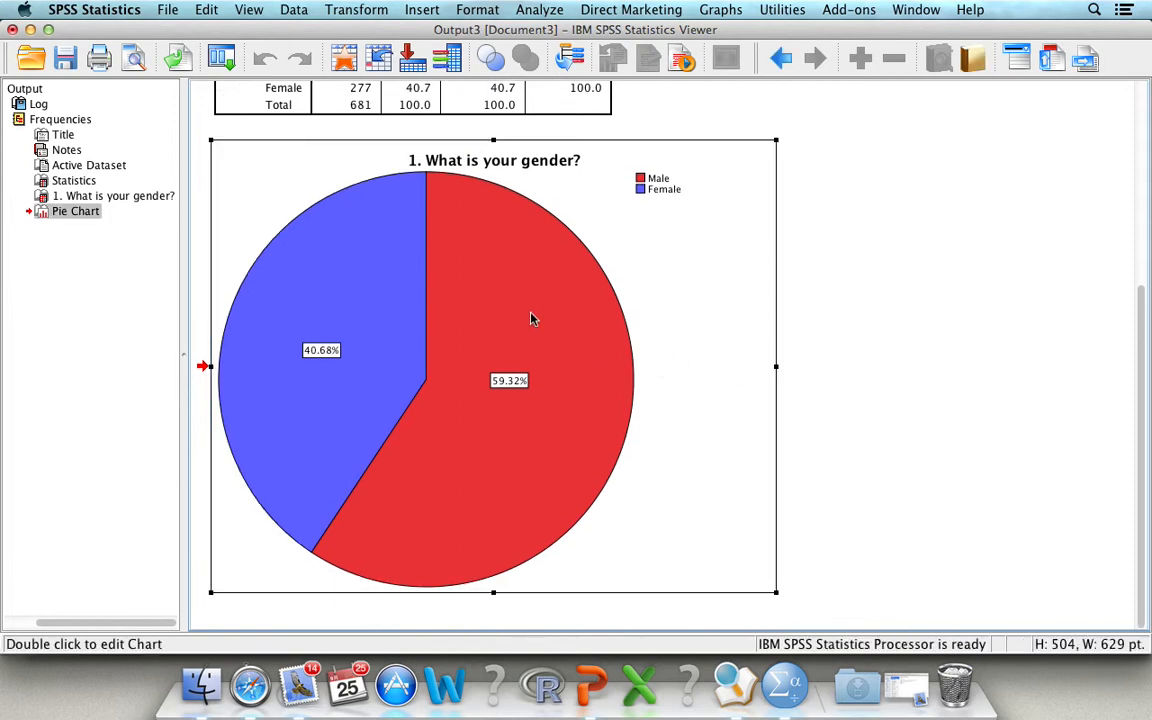
right_click(531, 318)
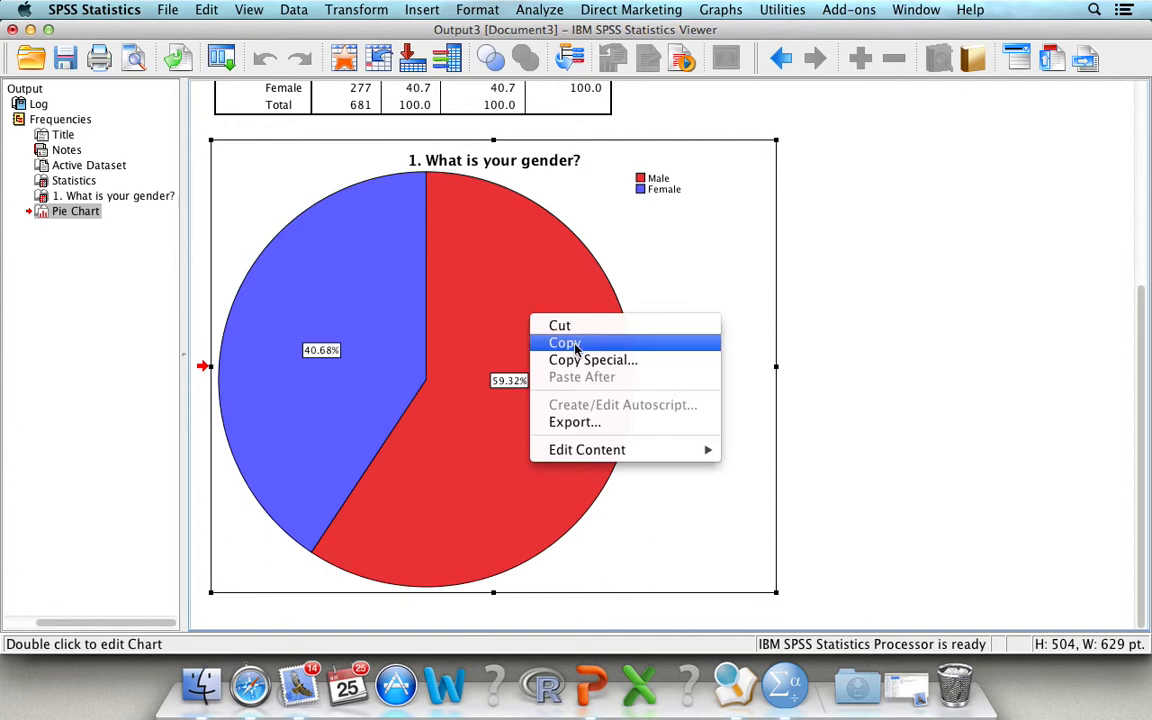
left_click(564, 342)
Paste the gender pie chart onto the PowerPoint slide as a Picture via Paste Special
left_click(590, 684)
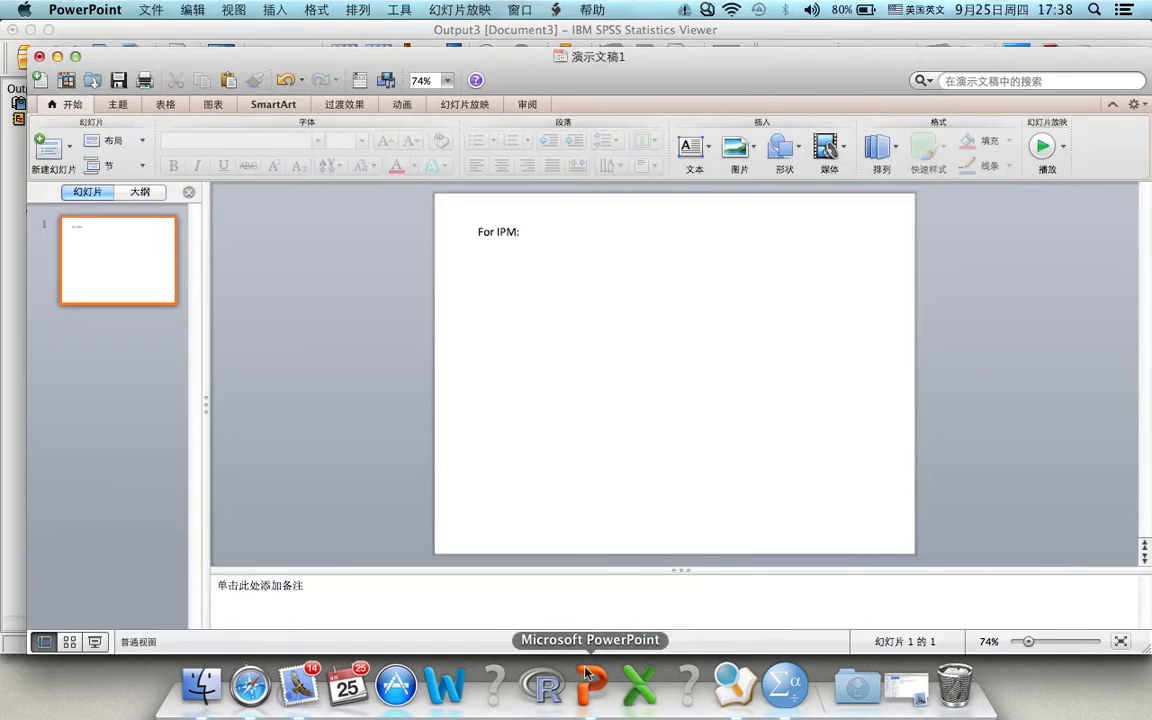
right_click(573, 333)
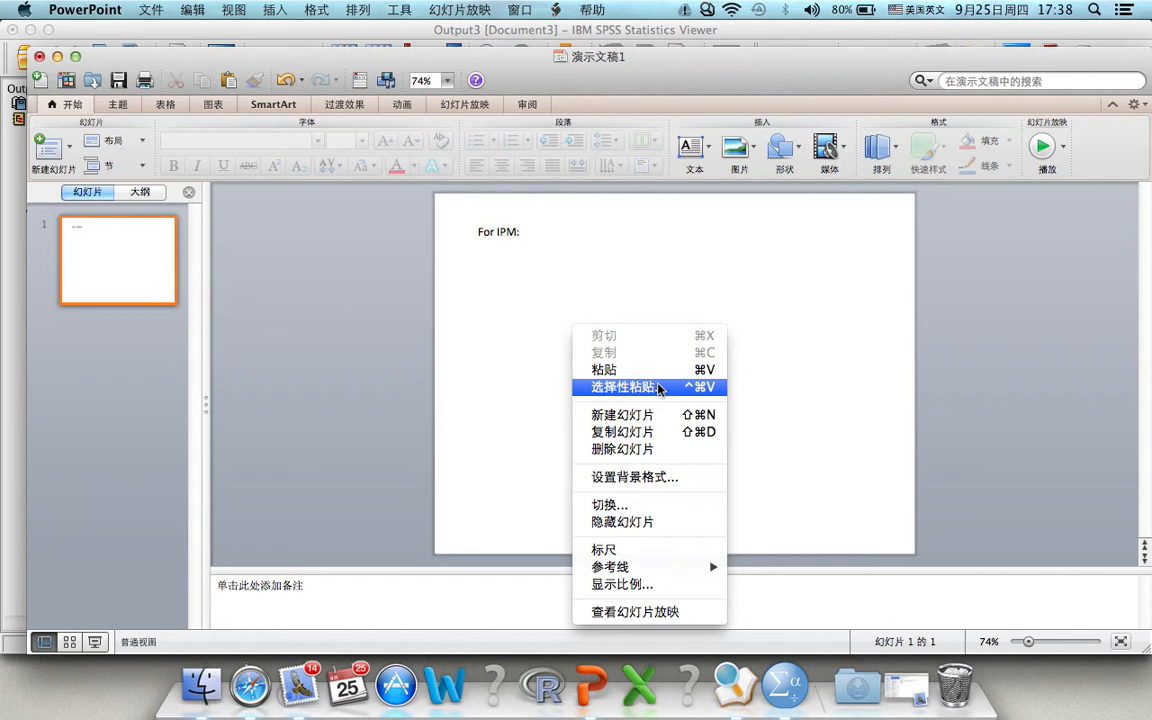
left_click(620, 345)
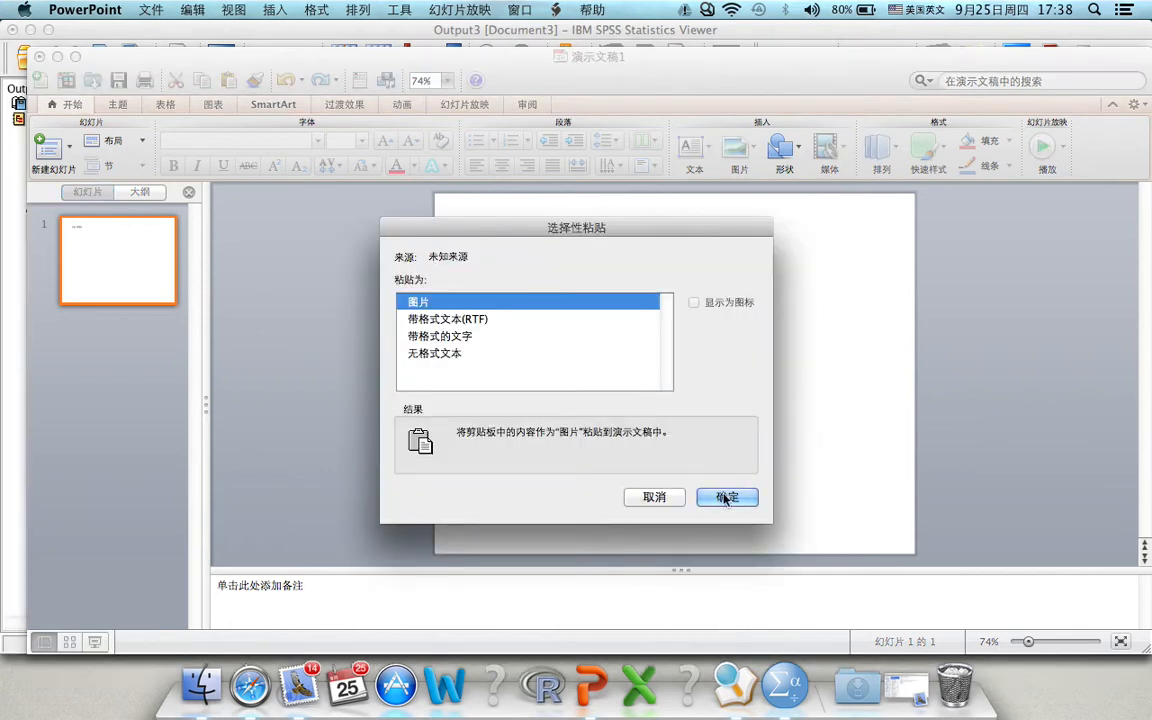
left_click(730, 497)
left_click(1004, 391)
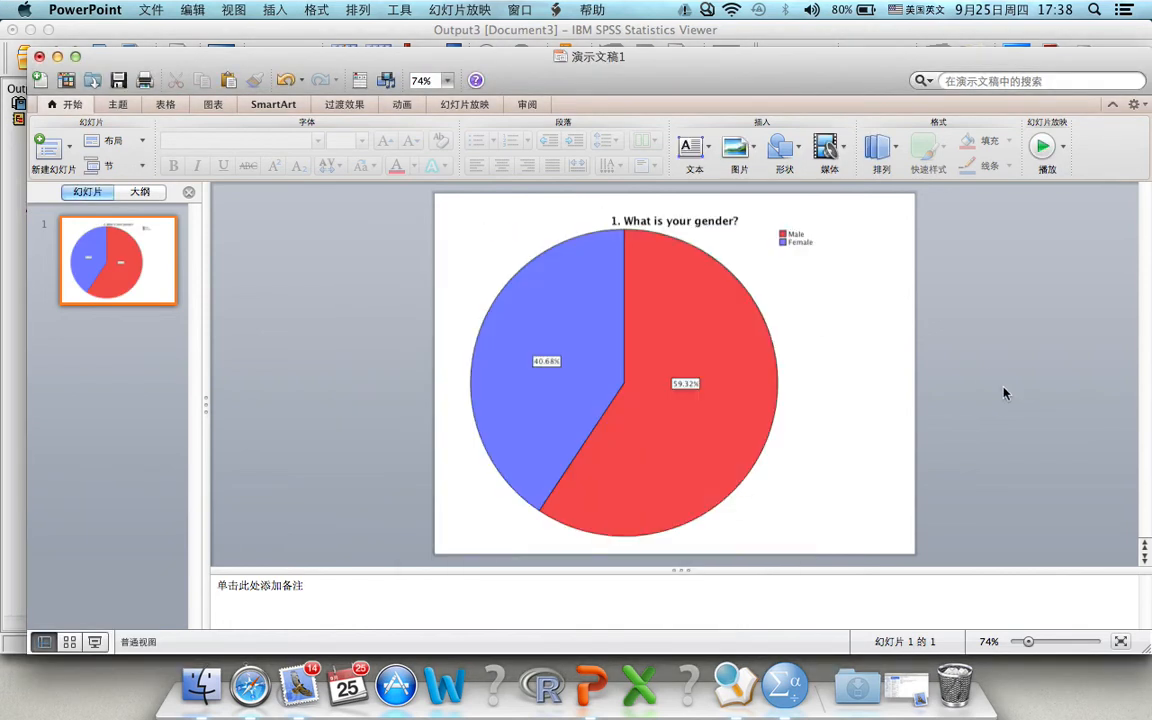
Close the presentation without saving
left_click(39, 57)
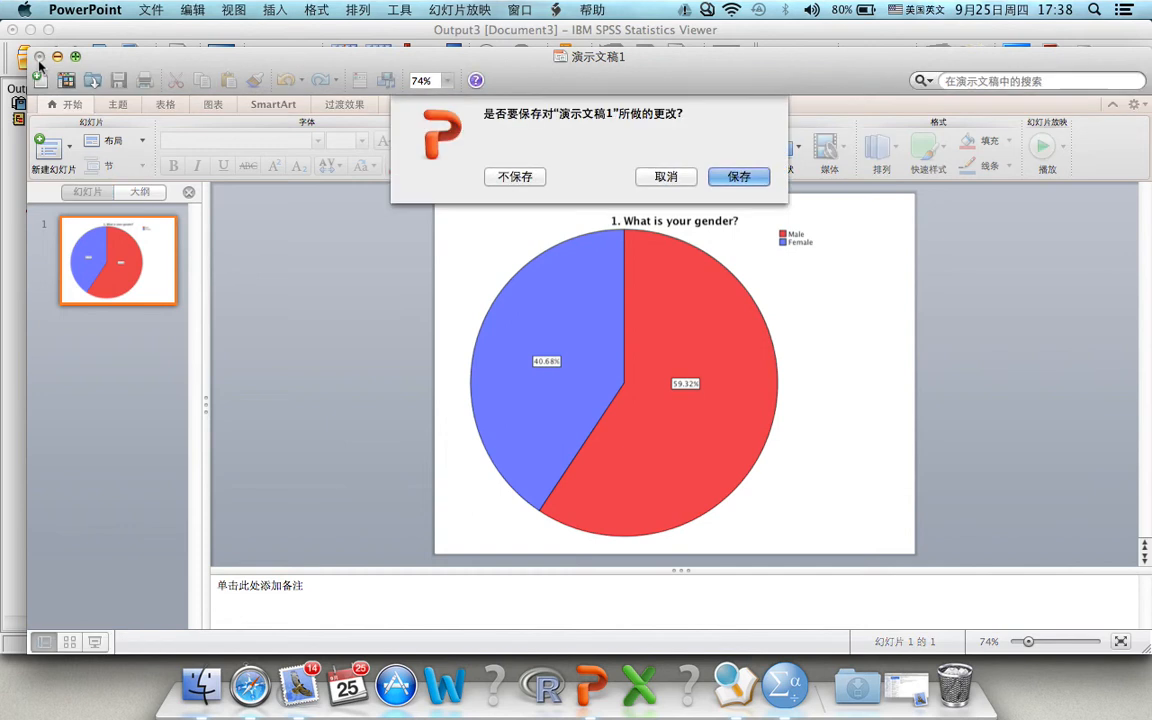
left_click(503, 181)
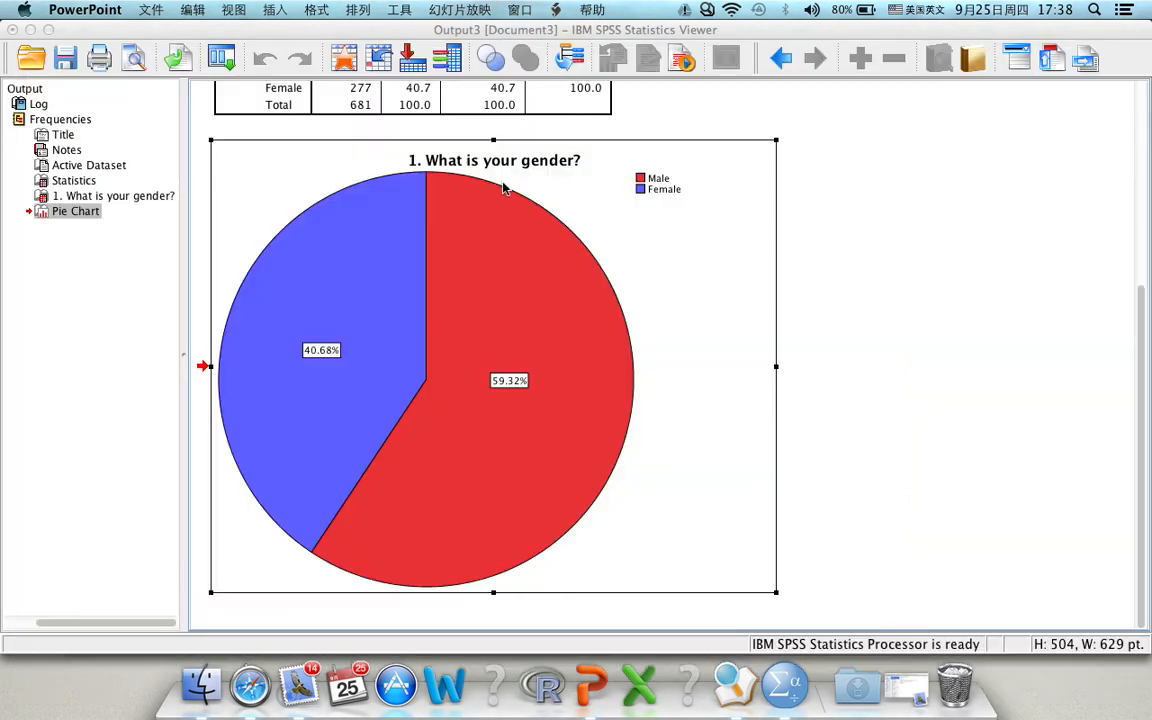